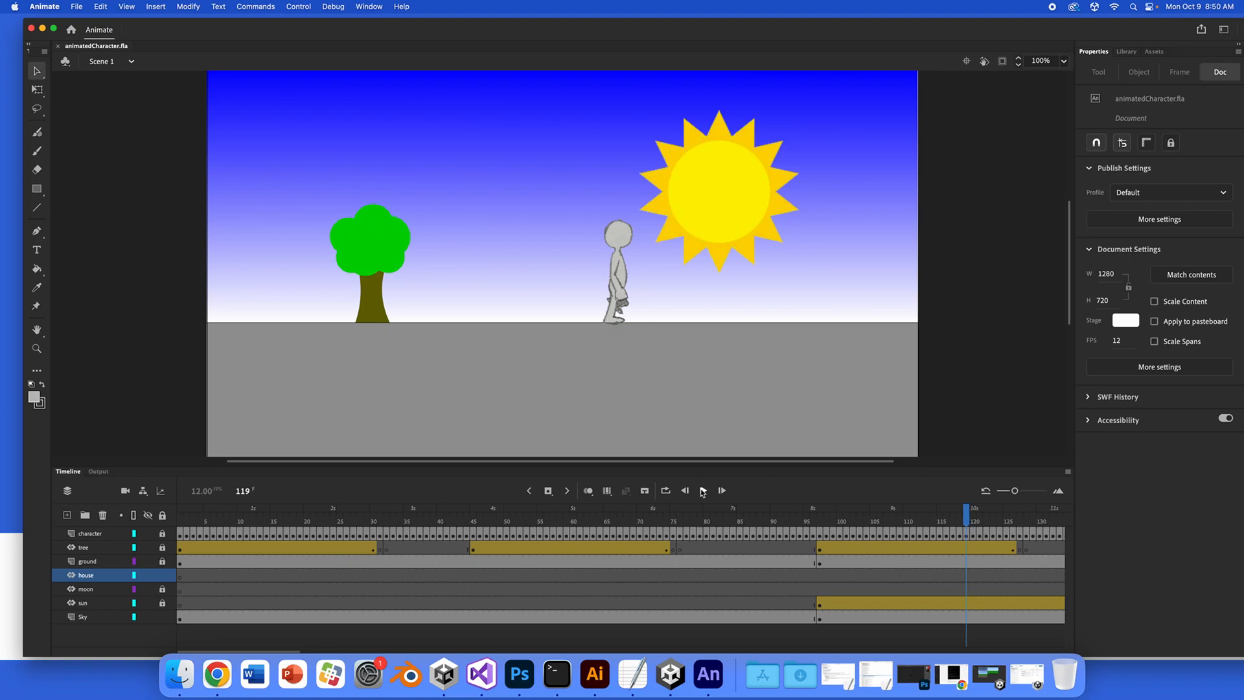
Play the Scene 1 animation in the timeline through to its last frame to review it
click(704, 491)
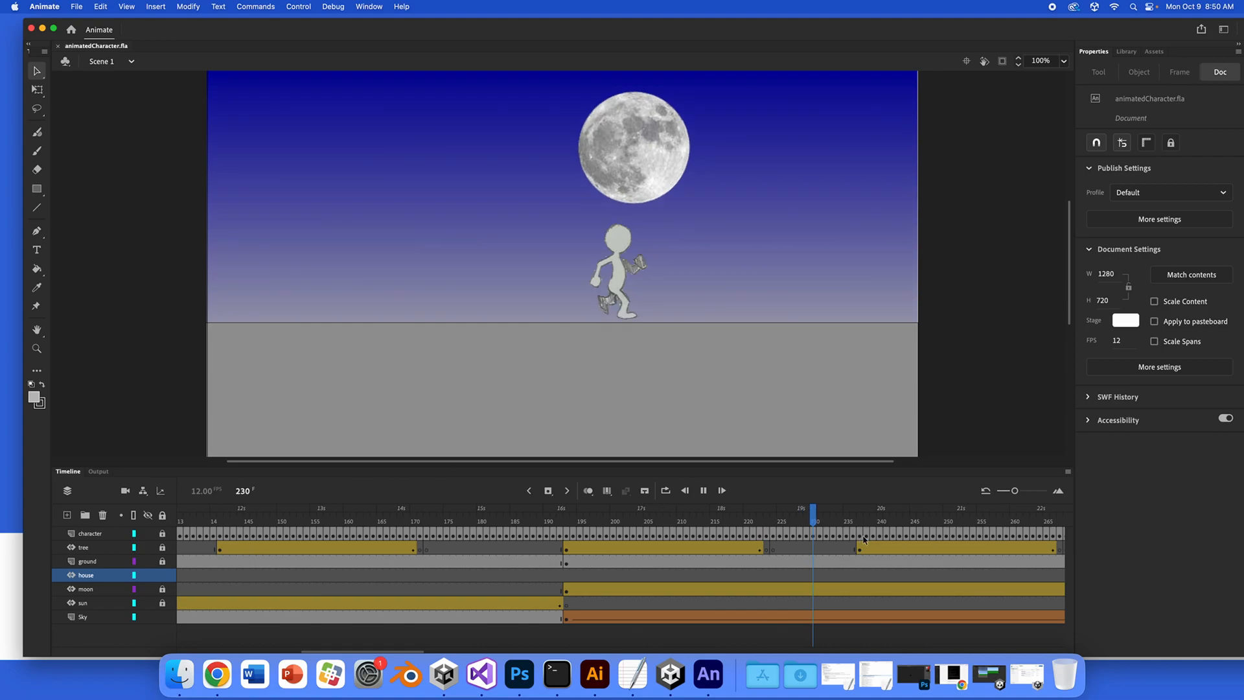
key(Return)
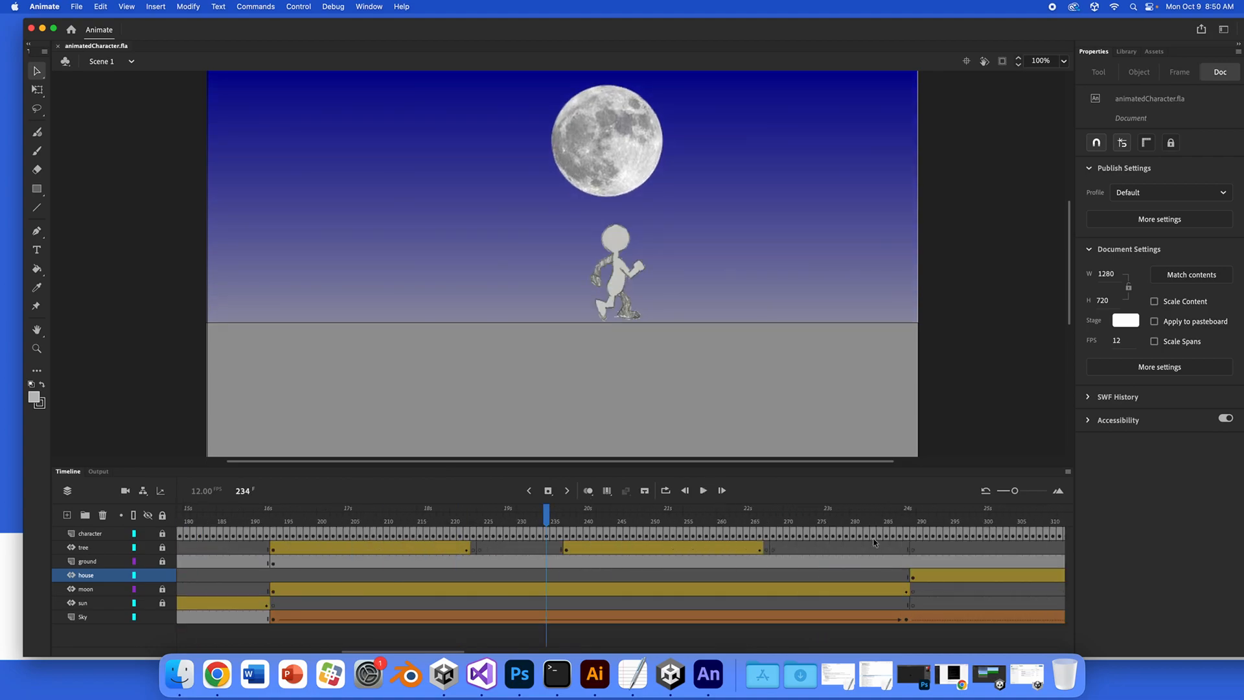
scroll(875, 543, right, 5)
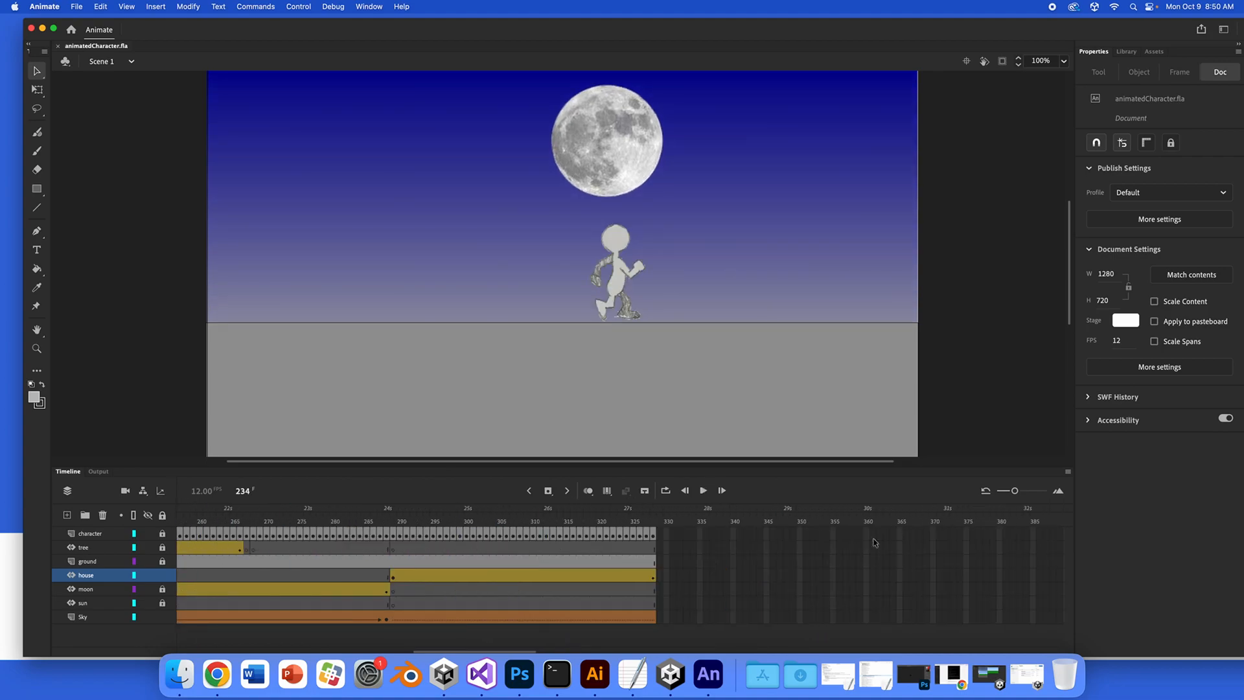
click(585, 522)
click(706, 494)
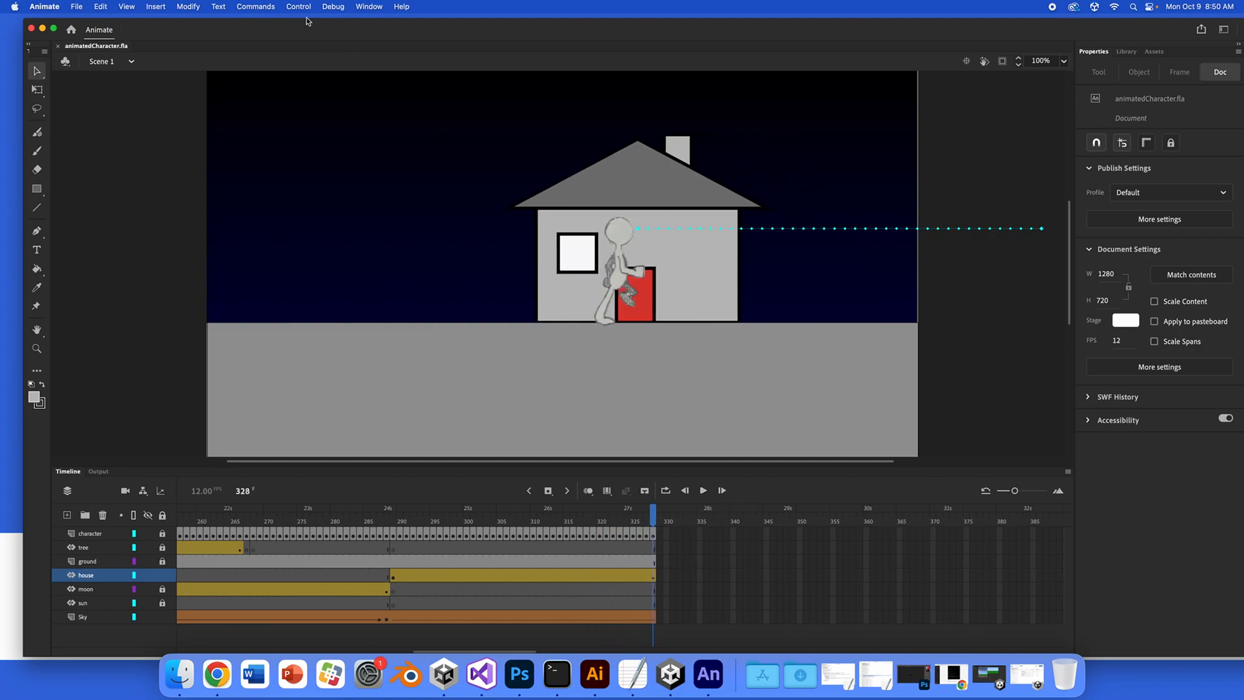
Test the movie in a preview window and close the preview
click(301, 7)
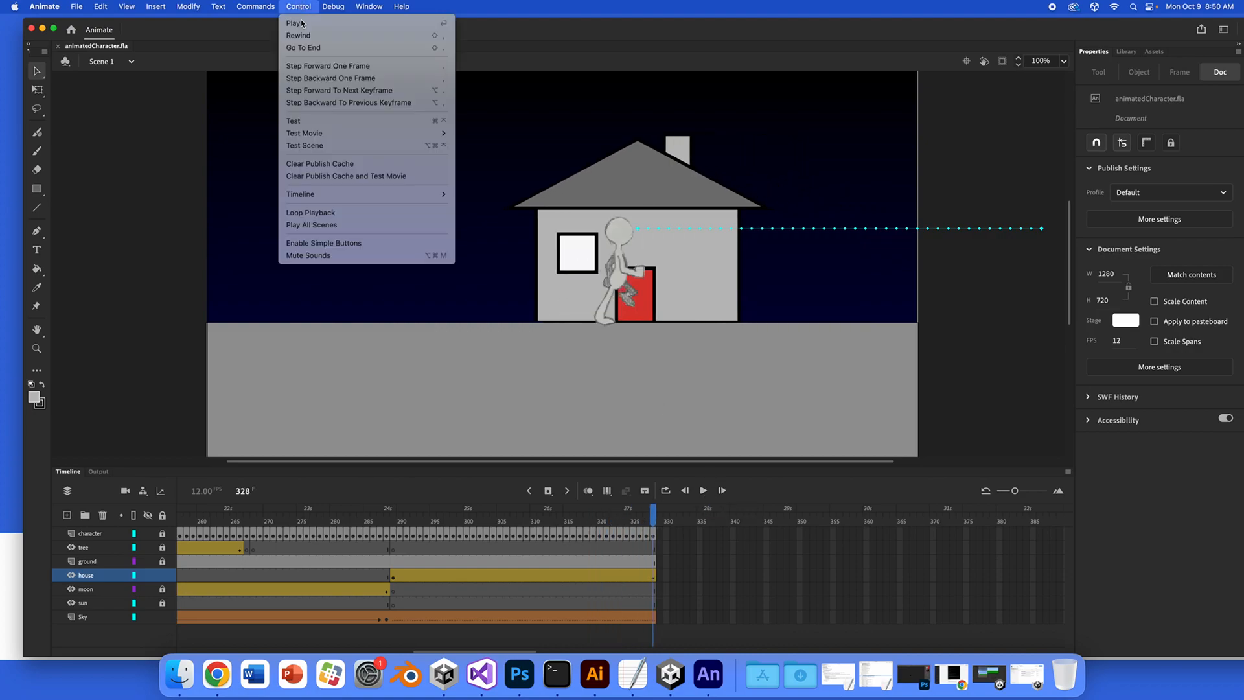
click(322, 124)
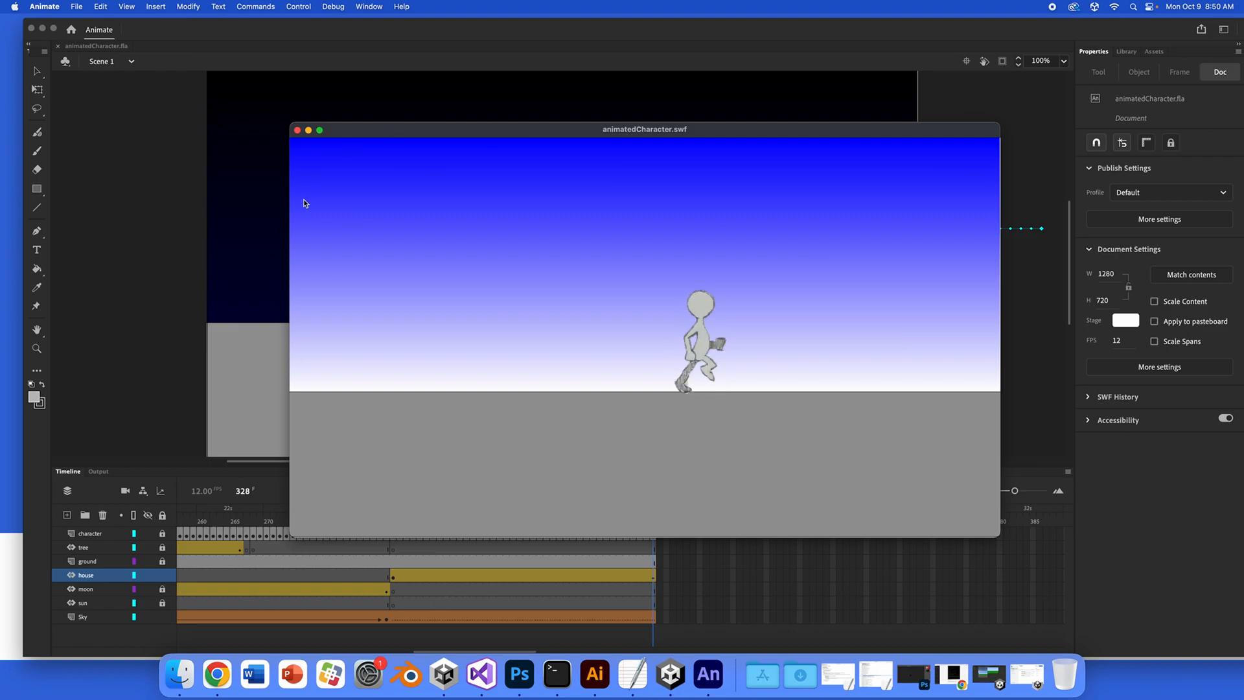
click(298, 131)
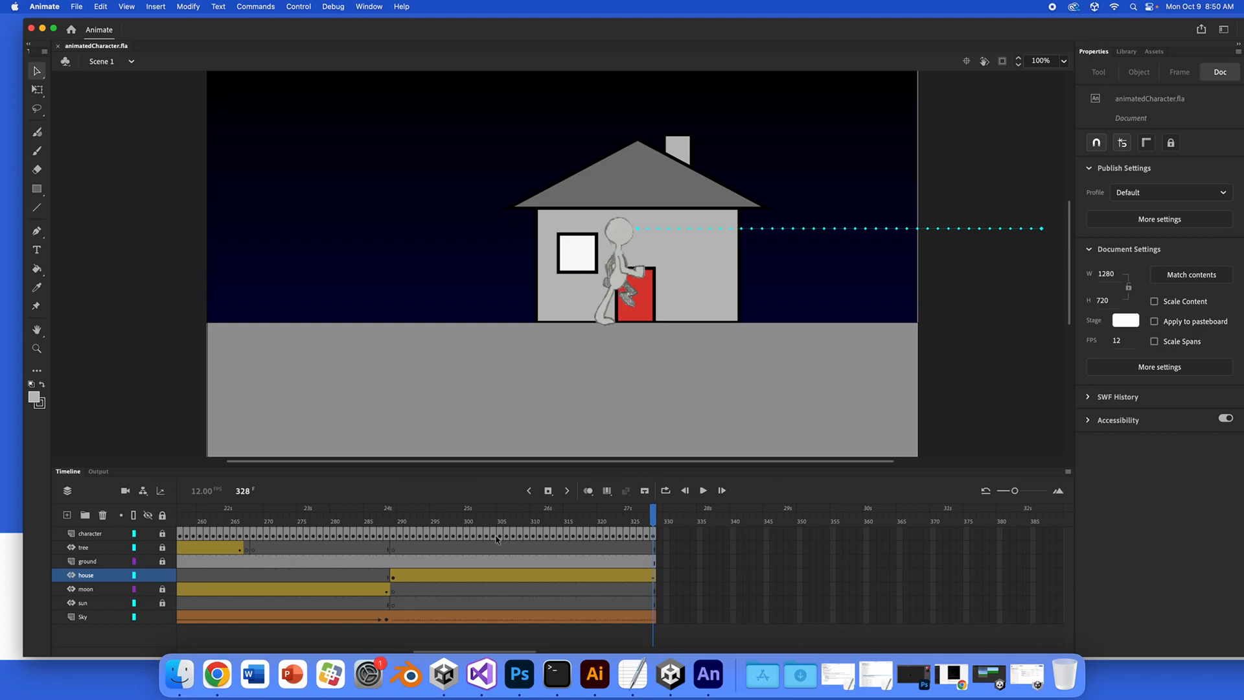
Add a new scene after Scene 1 and name it "Credits"
click(370, 6)
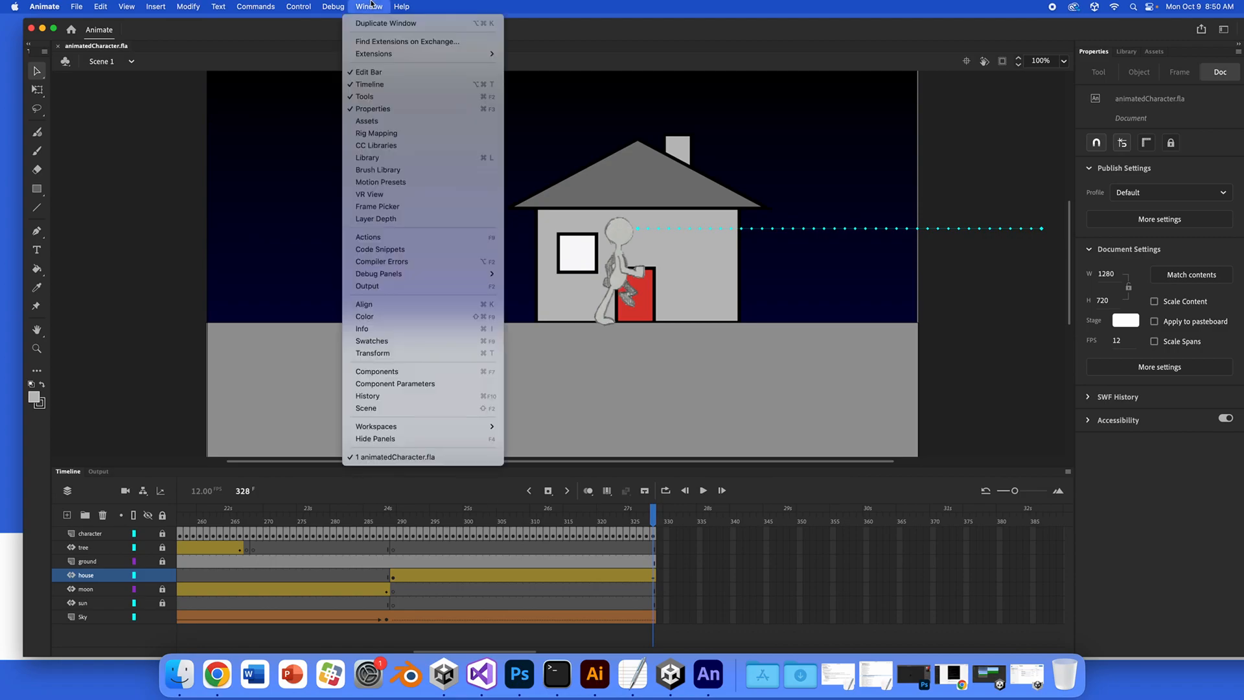
click(397, 410)
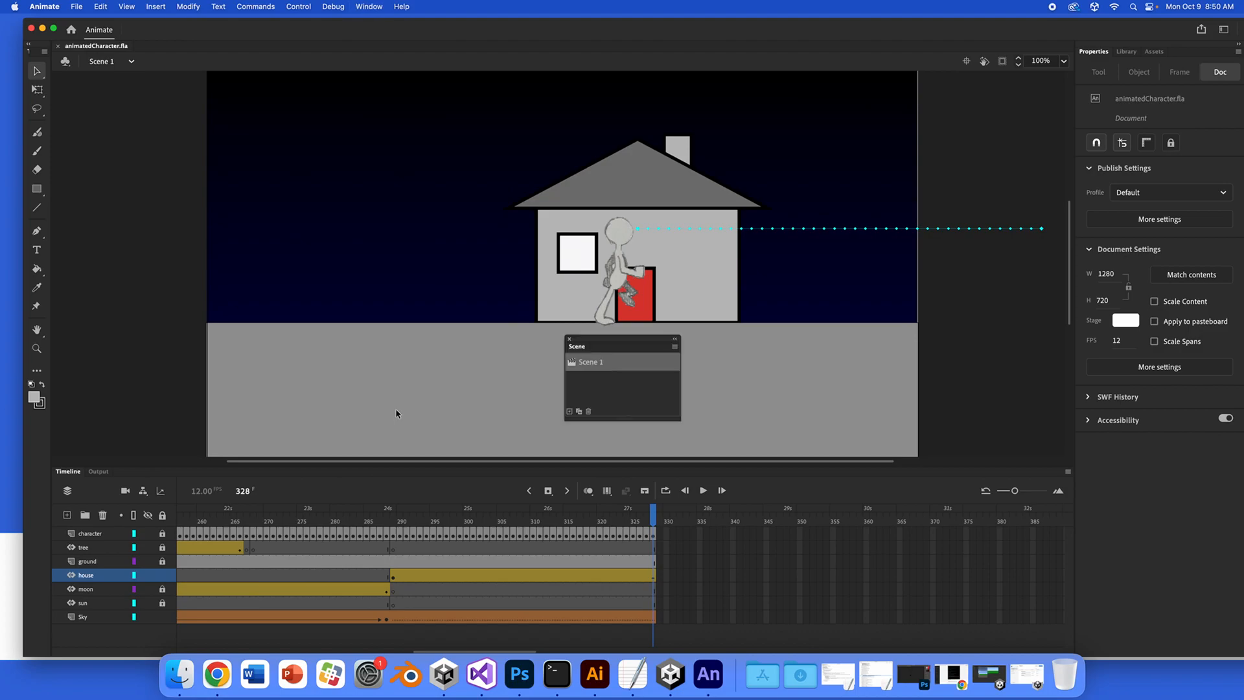
click(570, 412)
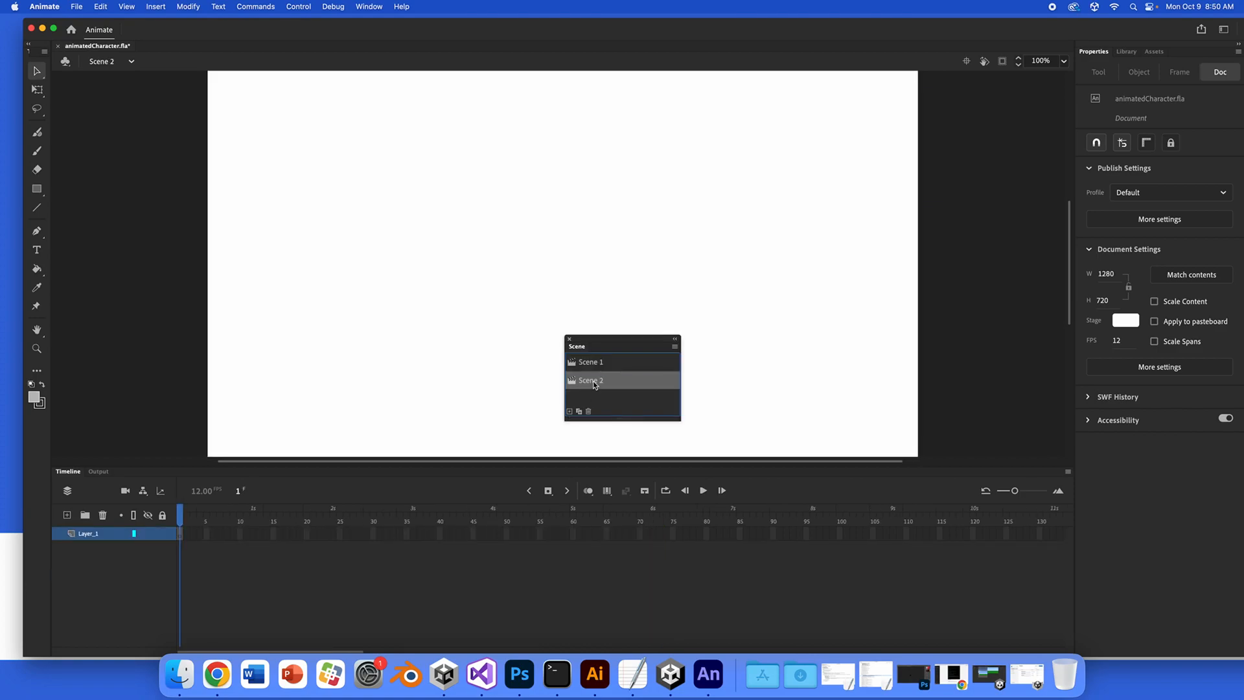
double_click(593, 381)
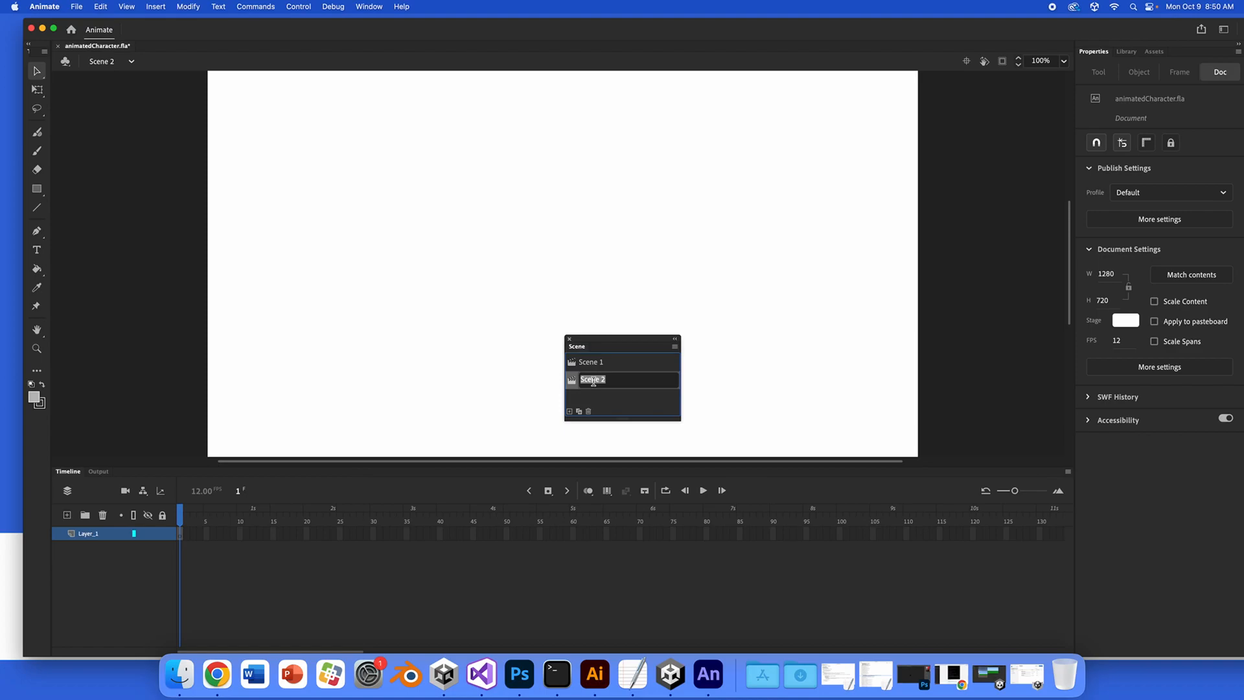
text(Credits)
key(Return)
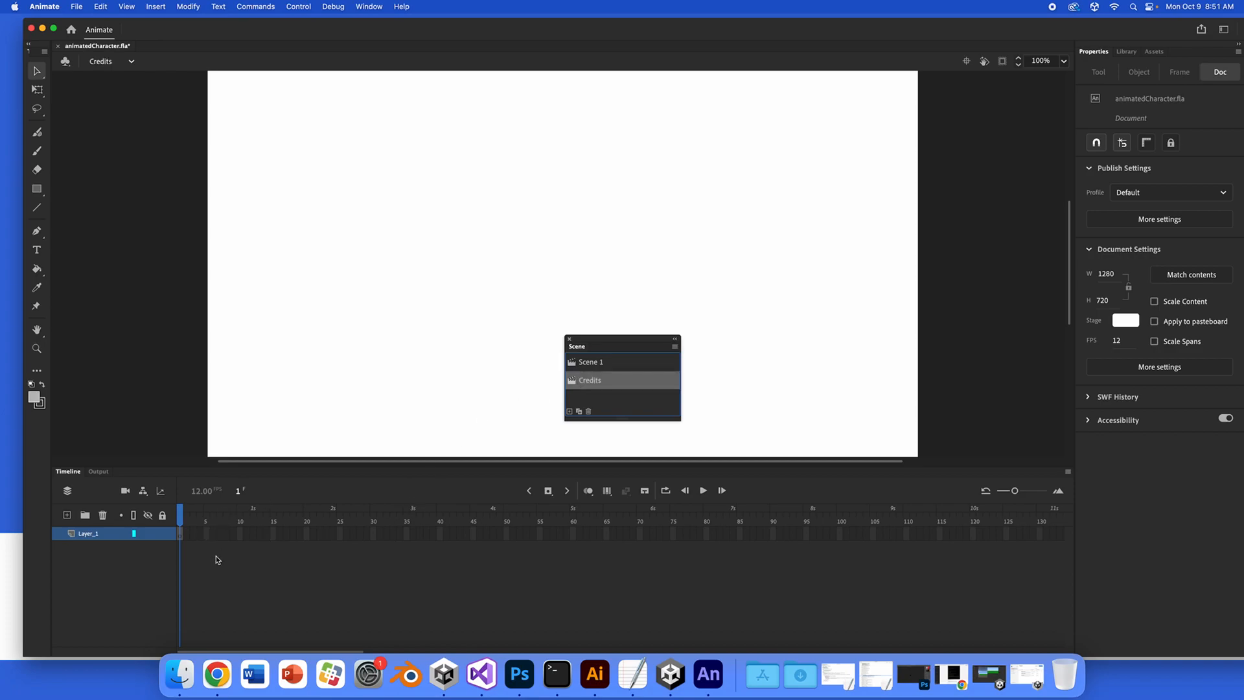
Draw a black rectangle with no stroke covering the whole Credits stage in frame 1, and move the Scene panel off the stage
click(180, 534)
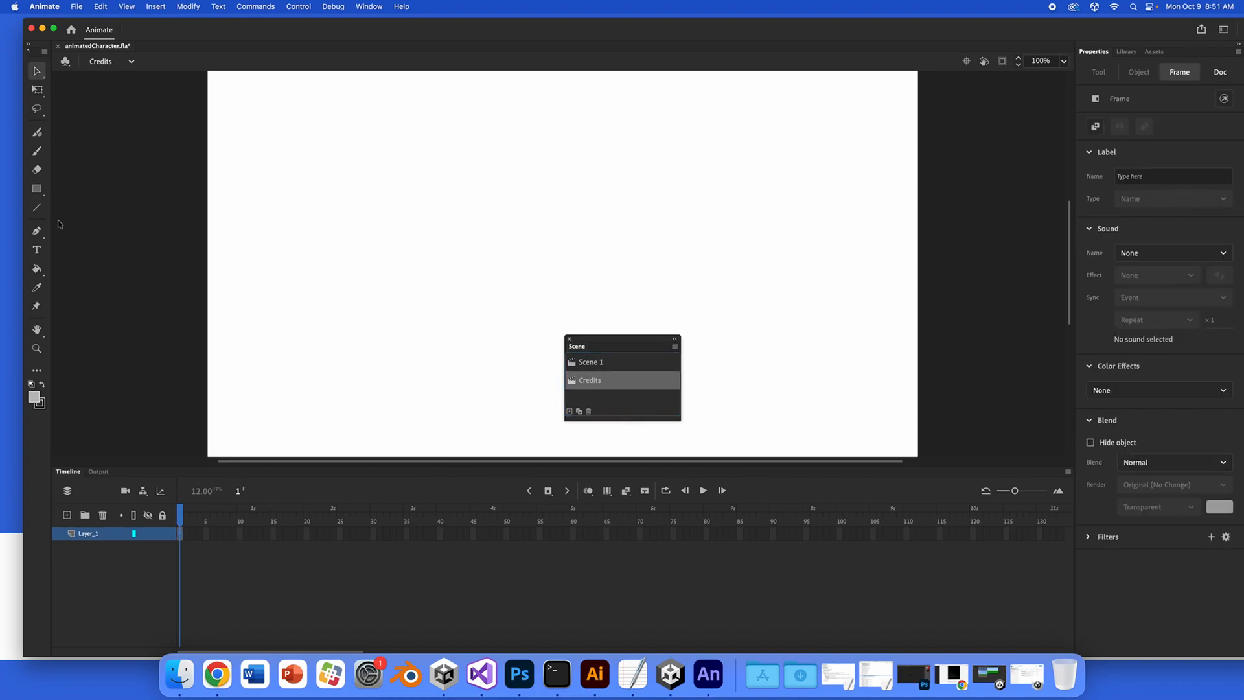
click(37, 188)
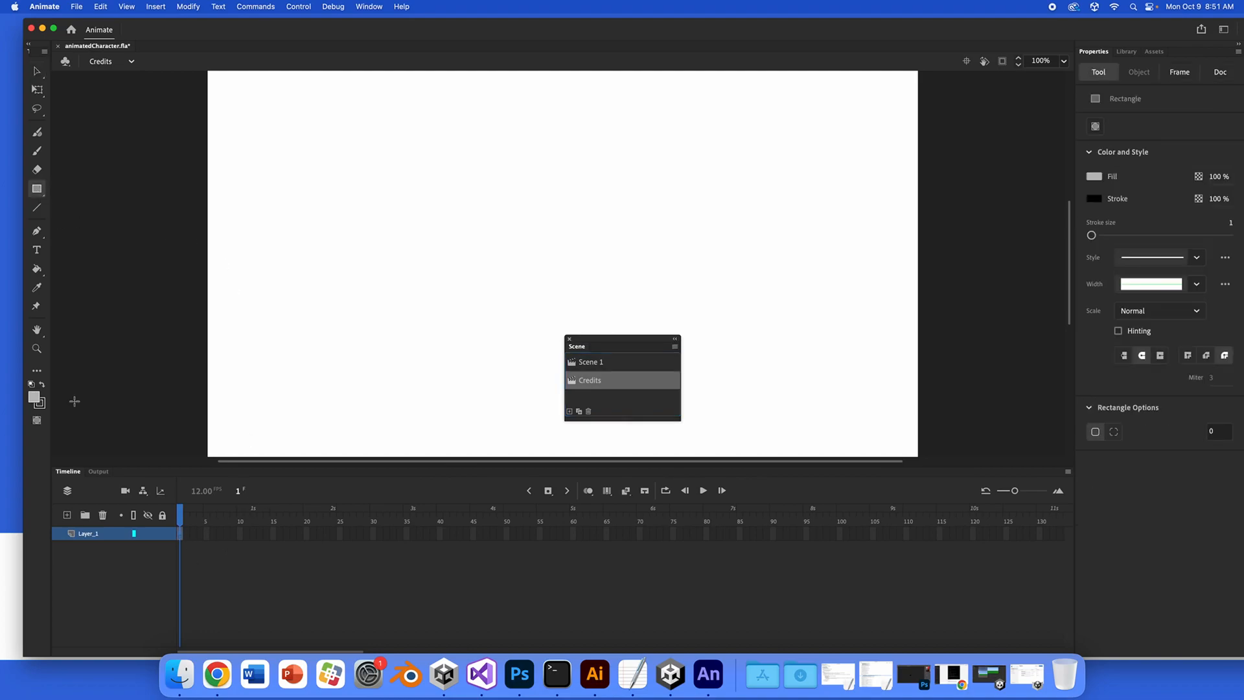
click(36, 399)
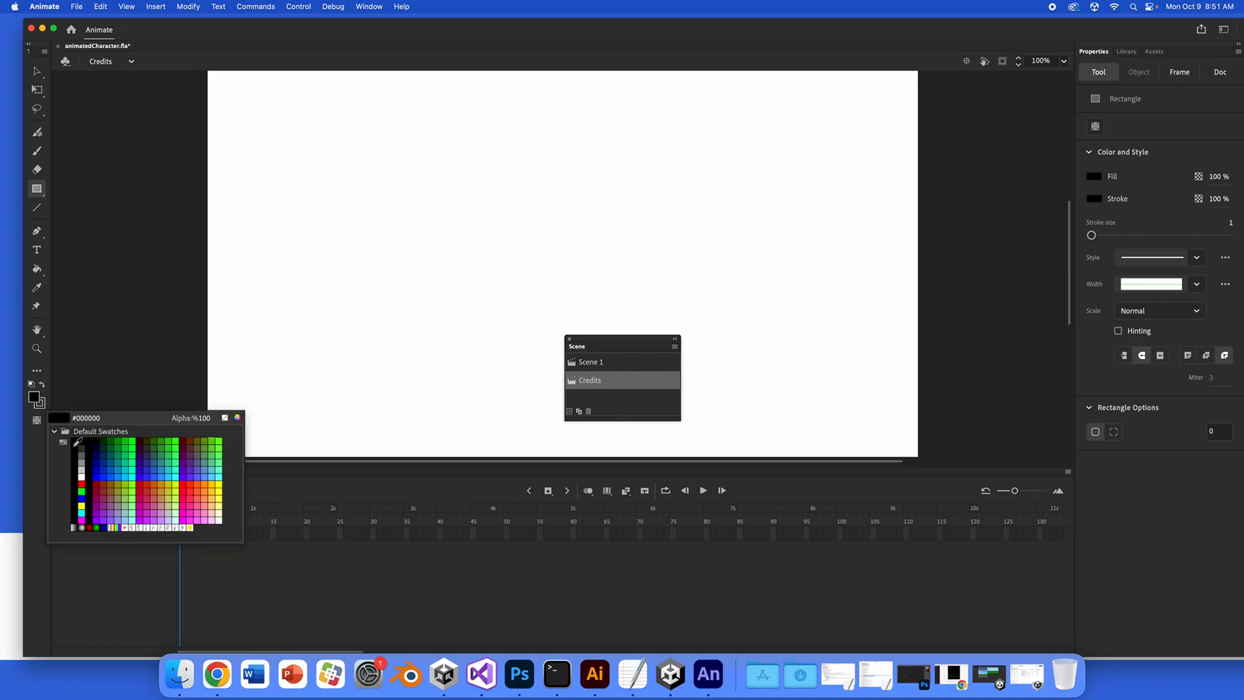
click(77, 443)
click(43, 409)
click(231, 422)
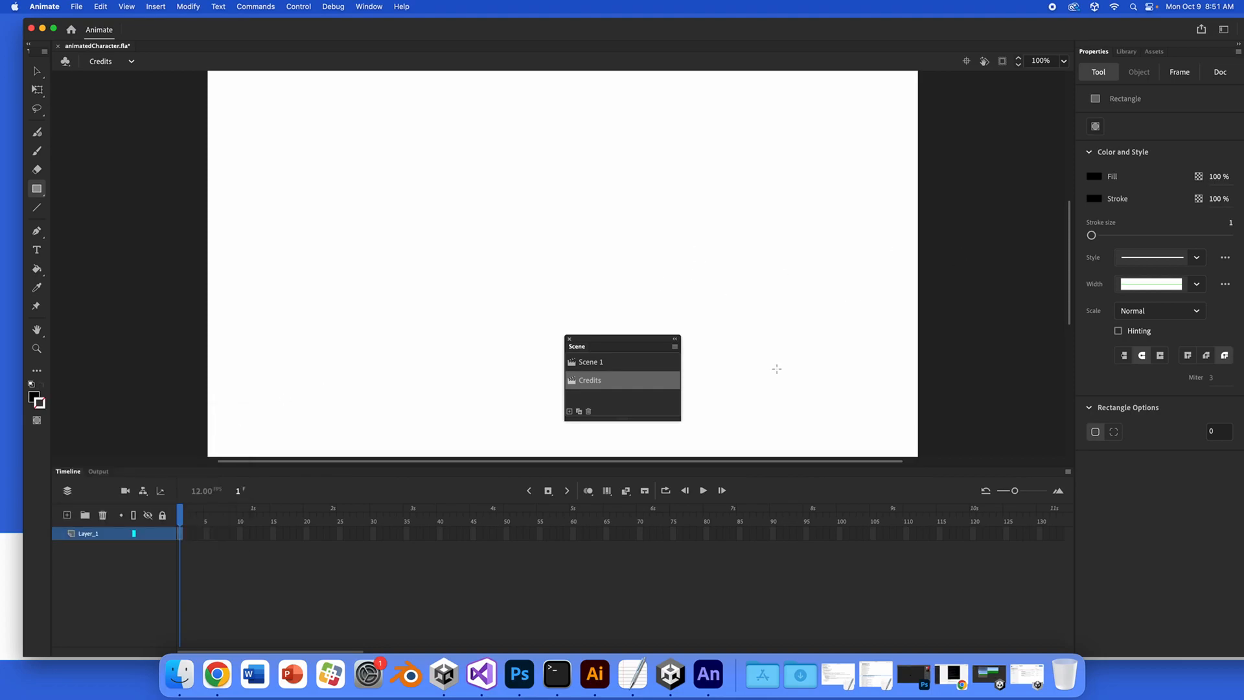
click(1064, 61)
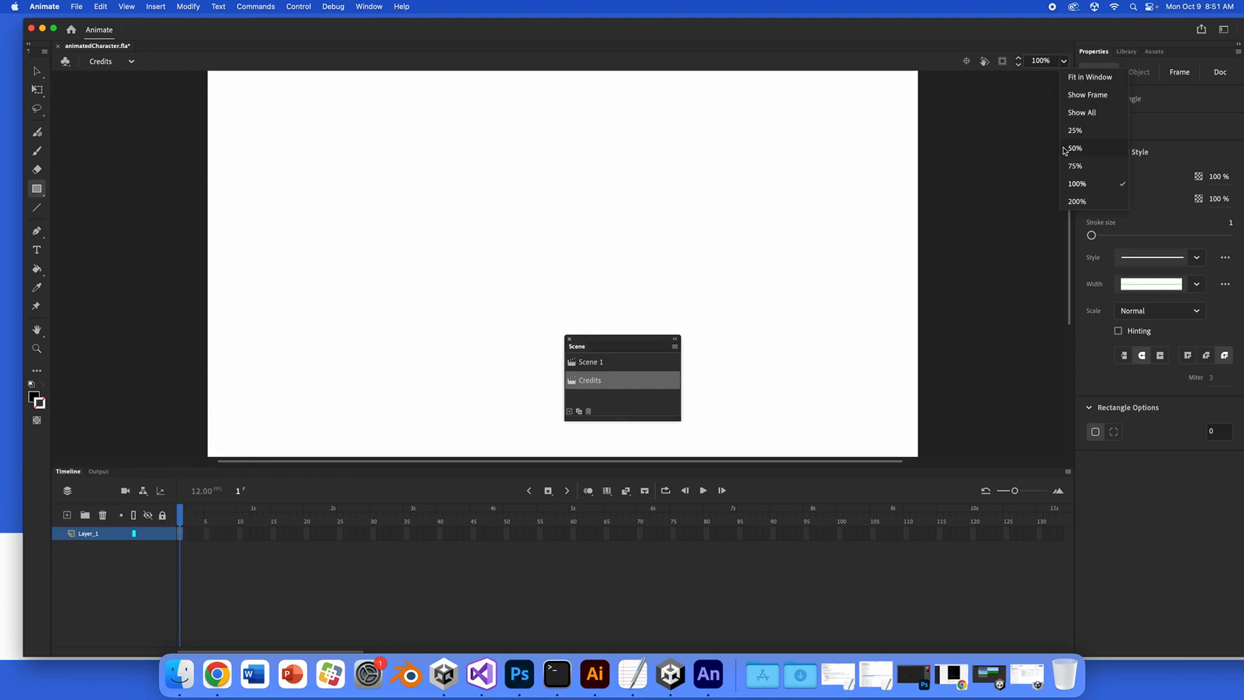
click(1074, 165)
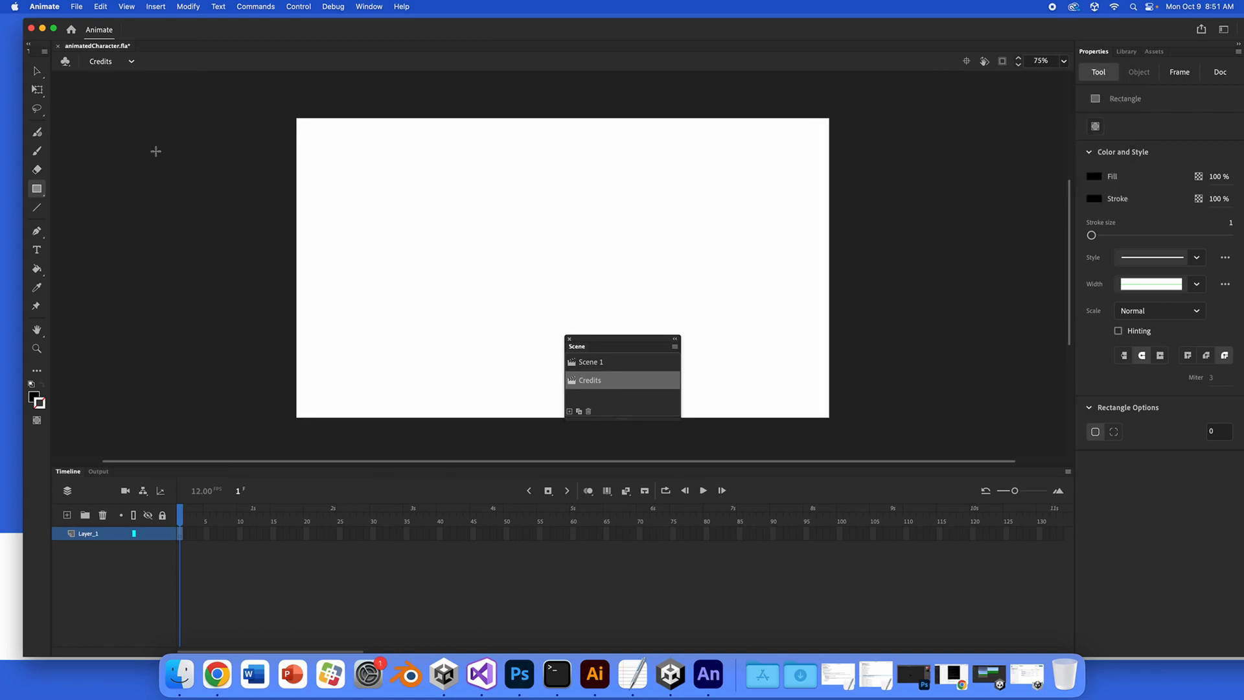
mouse_move(294, 115)
mouse_down()
mouse_move(643, 337)
mouse_move(833, 422)
mouse_up()
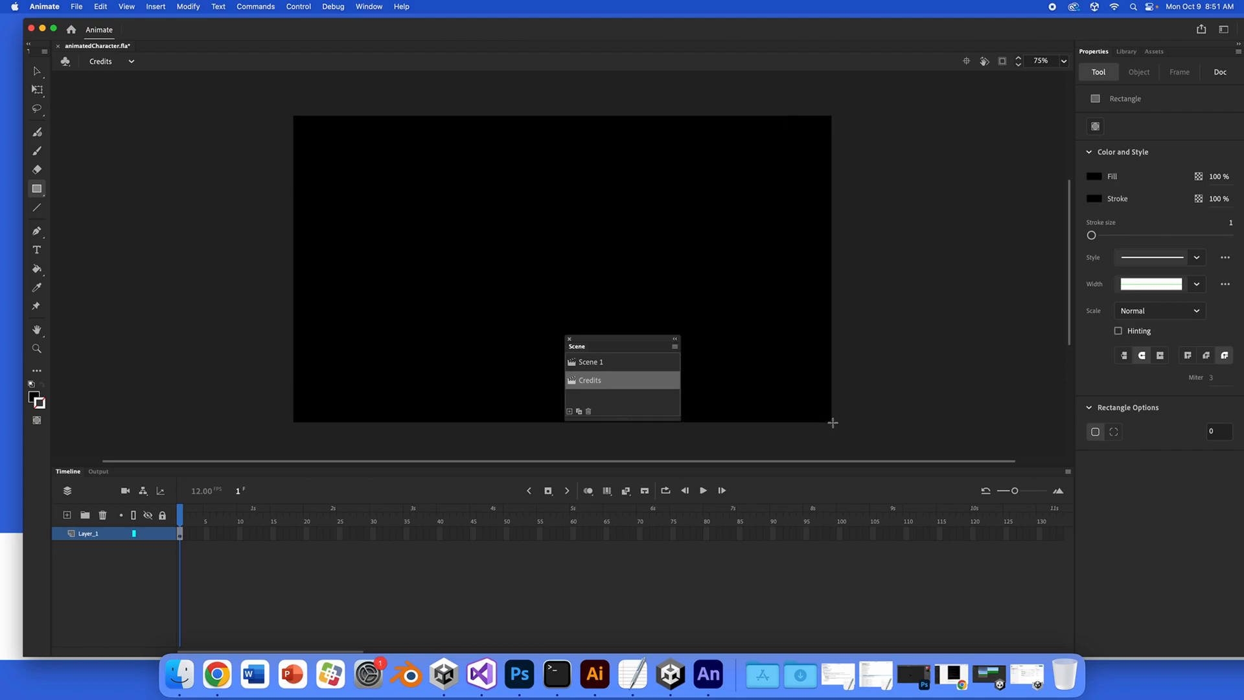
drag(610, 343, 919, 291)
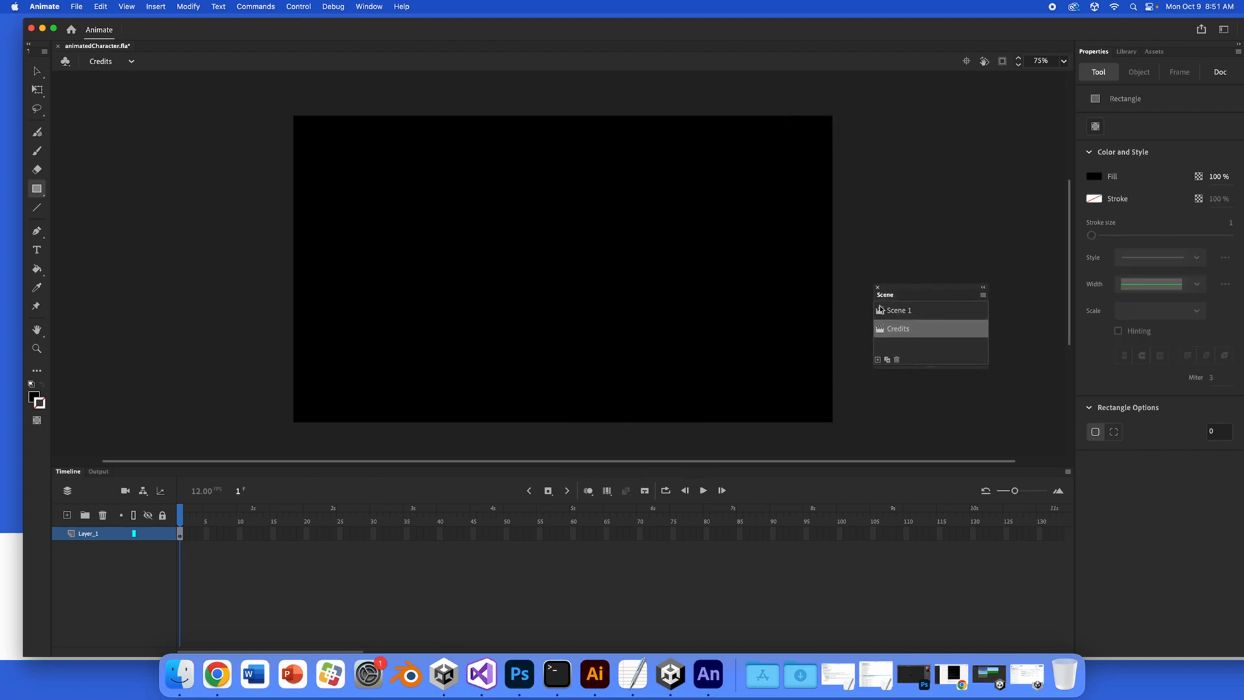
Lock the black background's layer and add a new layer above it, with its first frame selected
click(163, 537)
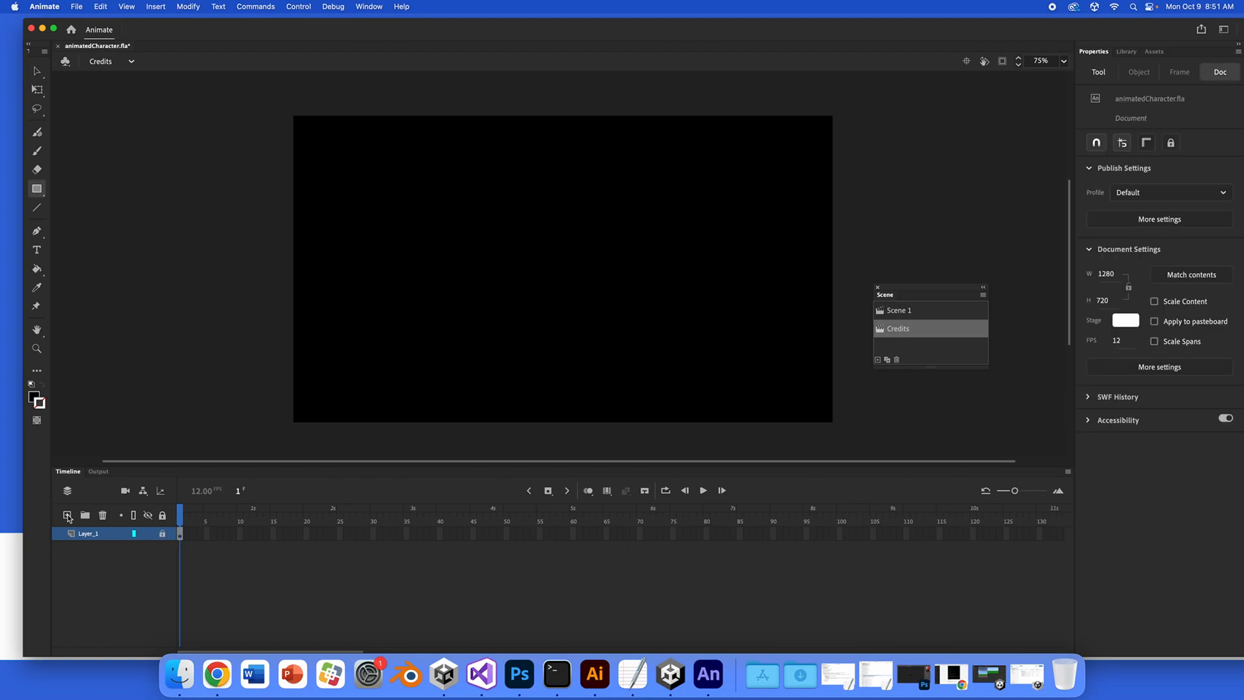
click(67, 516)
click(179, 536)
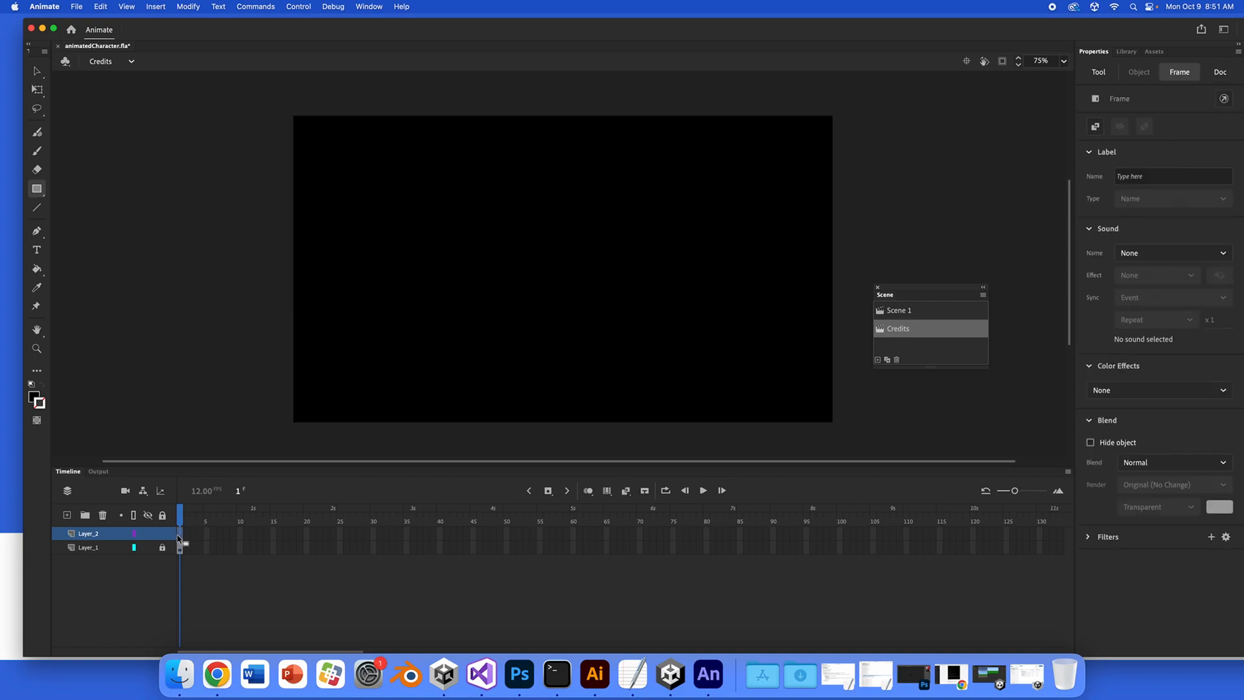
Add the title "Credits" in white 72 pt Times and place it centred near the stage's upper edge, at about X 525, Y 122
click(36, 251)
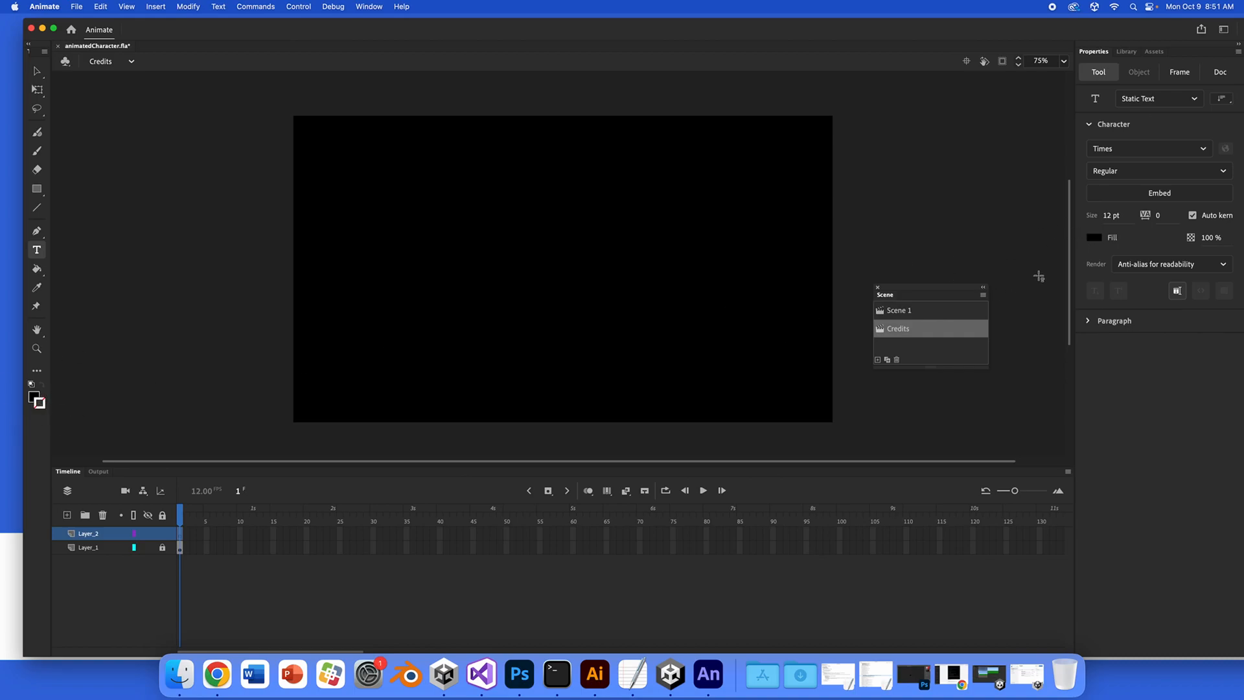
scroll(1037, 274, left, 2)
scroll(1038, 274, down, 1)
click(1094, 239)
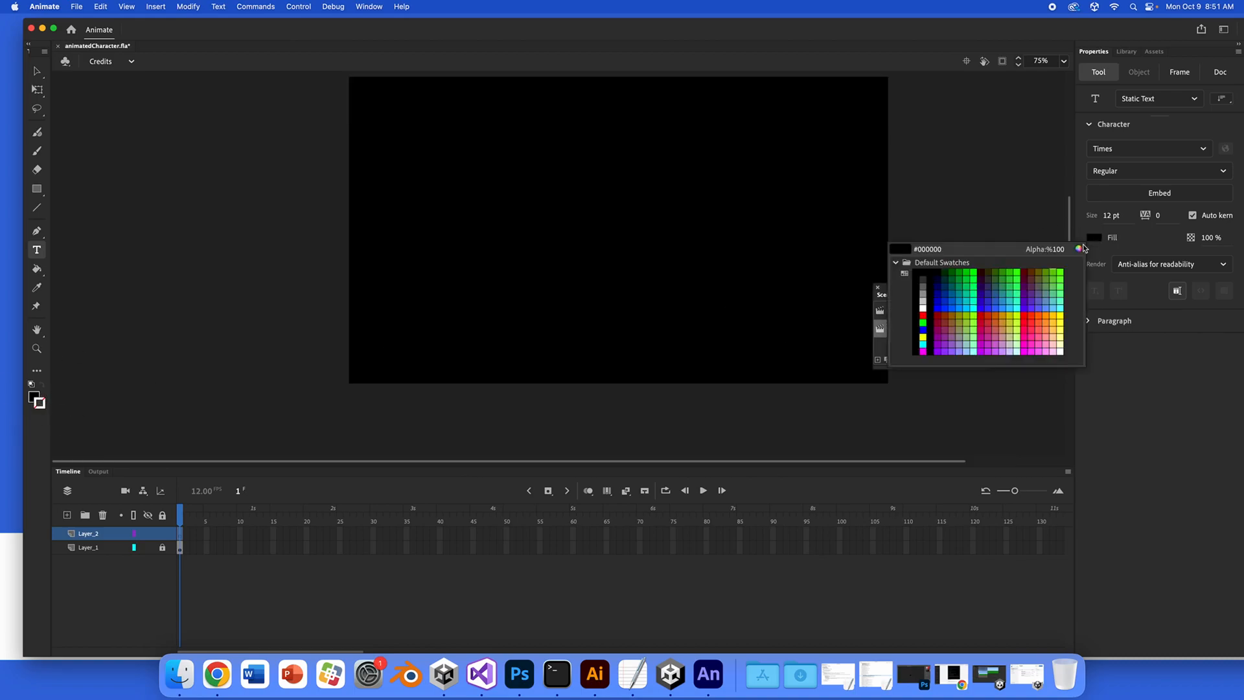
click(926, 311)
scroll(494, 300, up, 4)
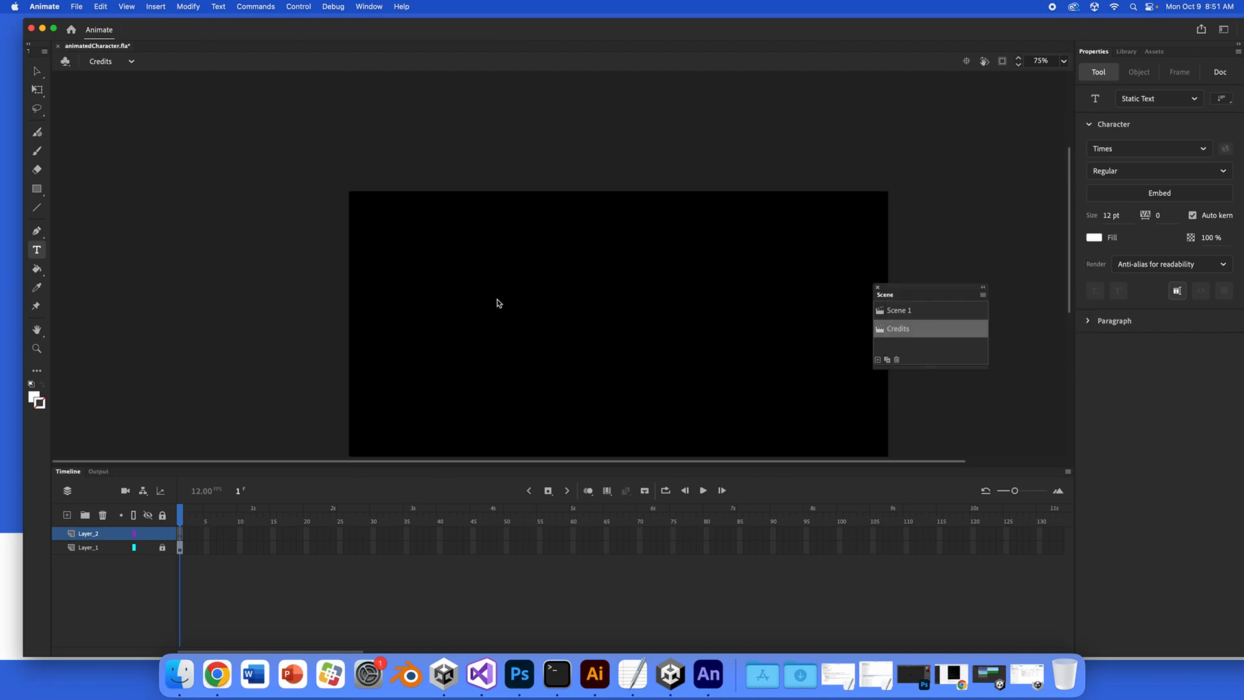
click(499, 298)
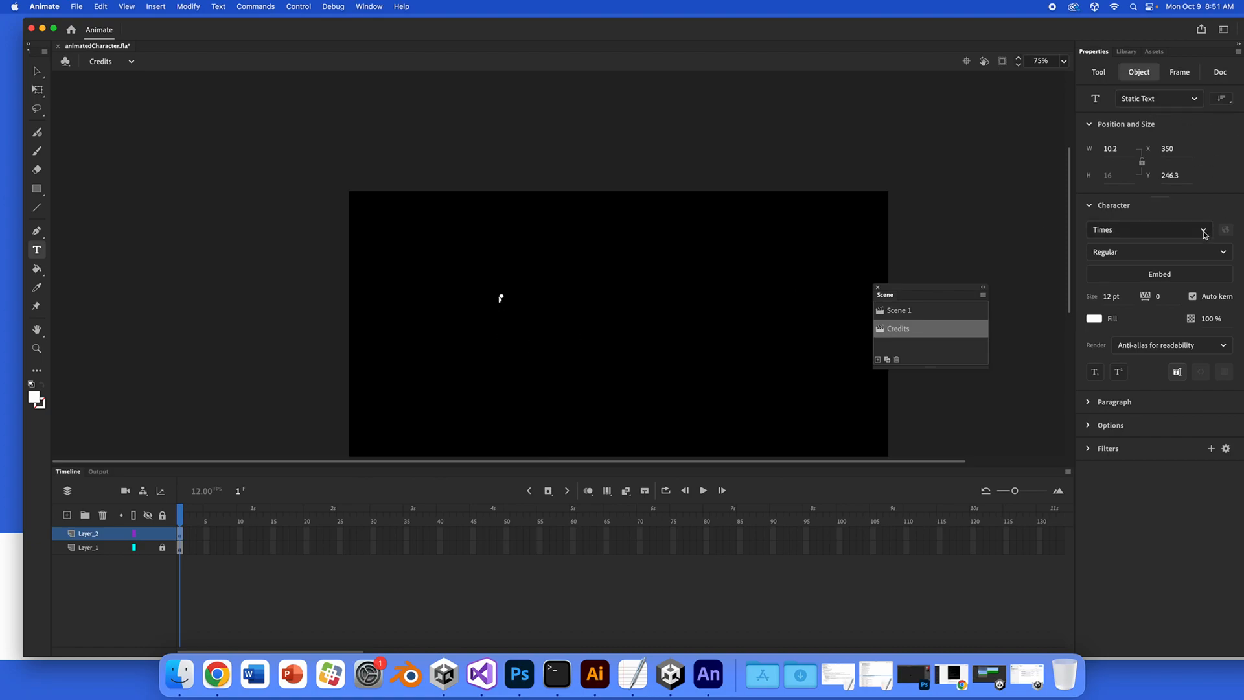
click(1111, 297)
text(72)
key(Return)
text(Credits)
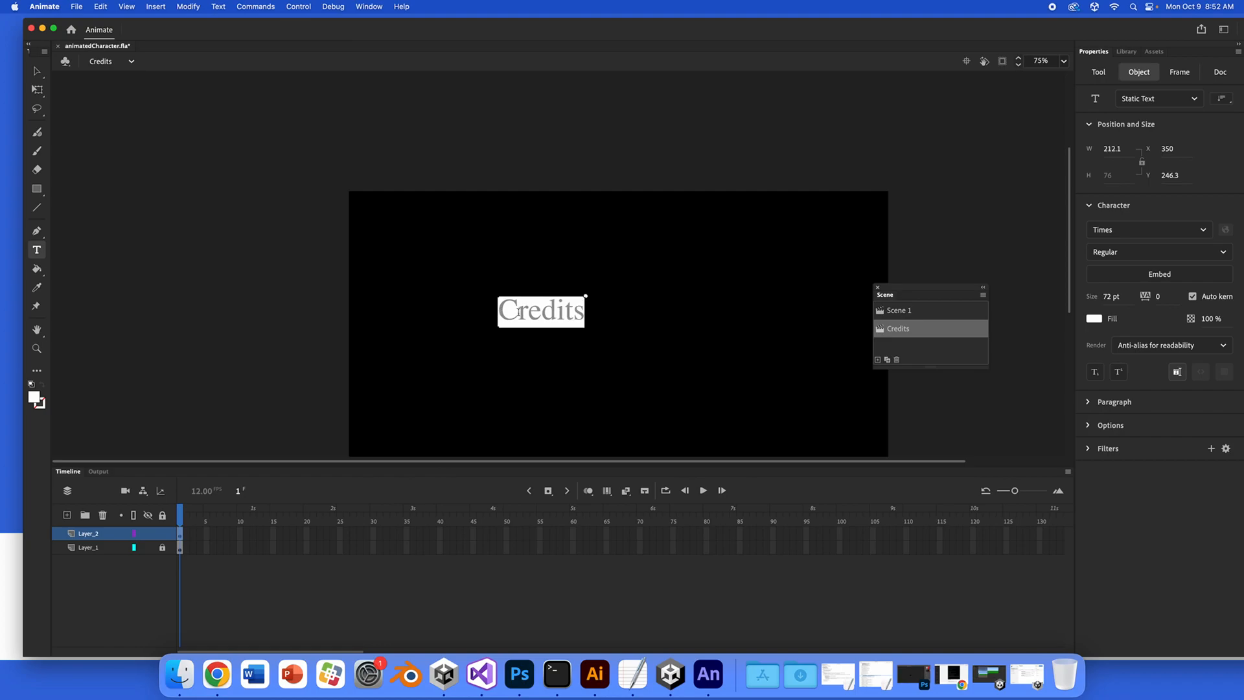
click(37, 71)
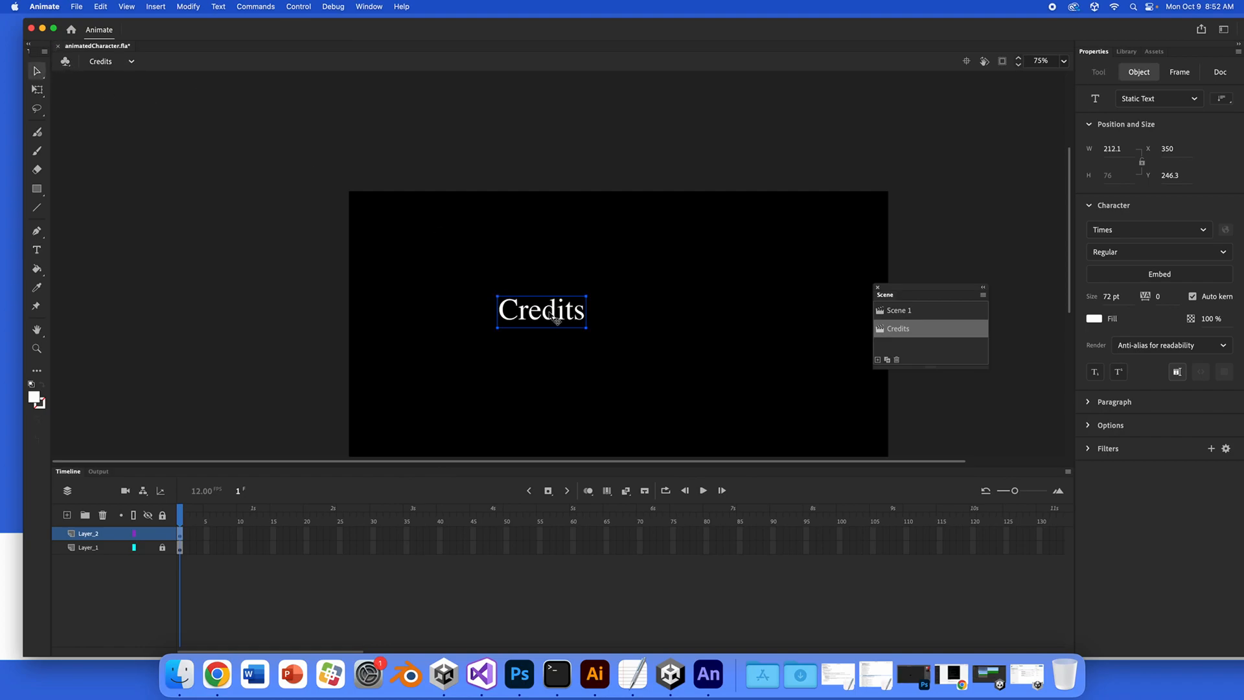
drag(555, 317, 633, 264)
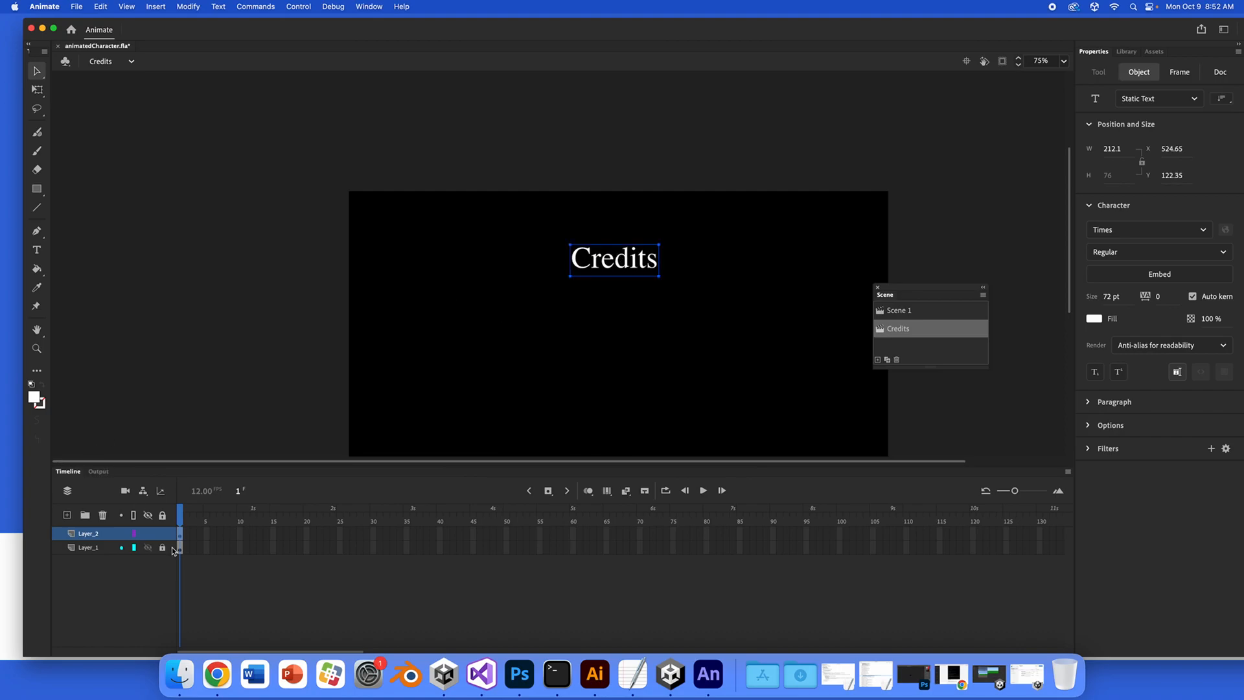
Add a white 72 pt Times text block below the "Credits" title with "Animator" and "Artist" lines, each followed by the credited person's name
click(37, 249)
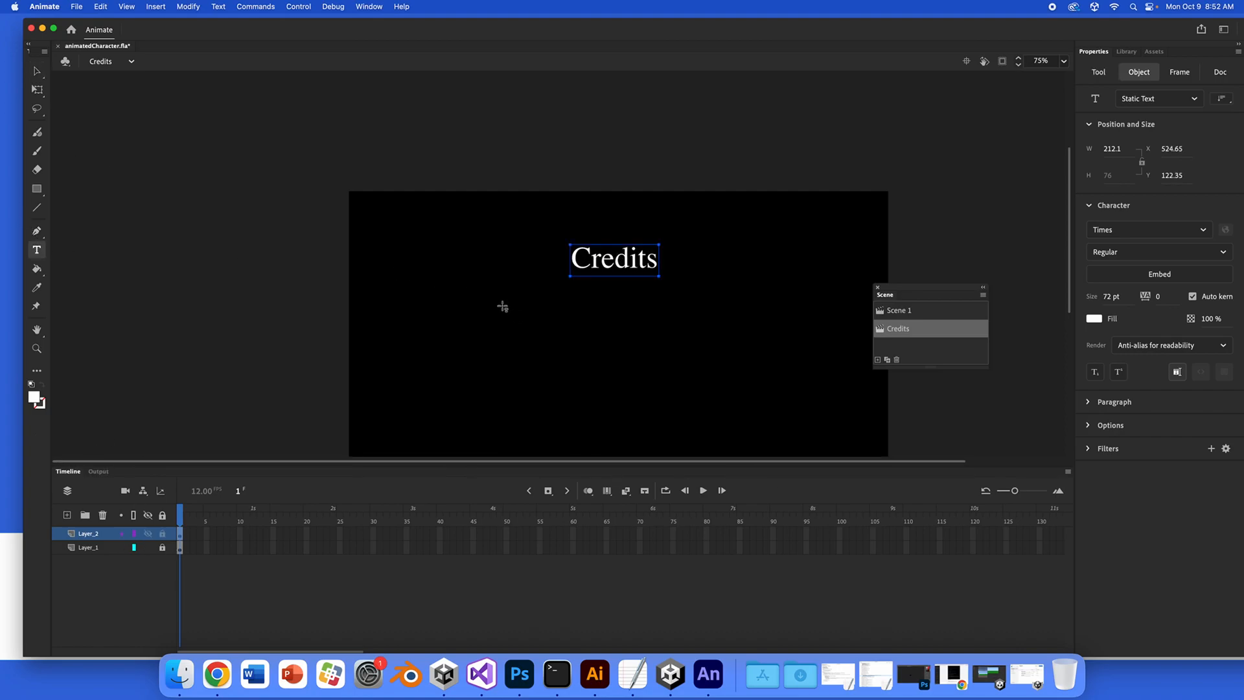
click(502, 310)
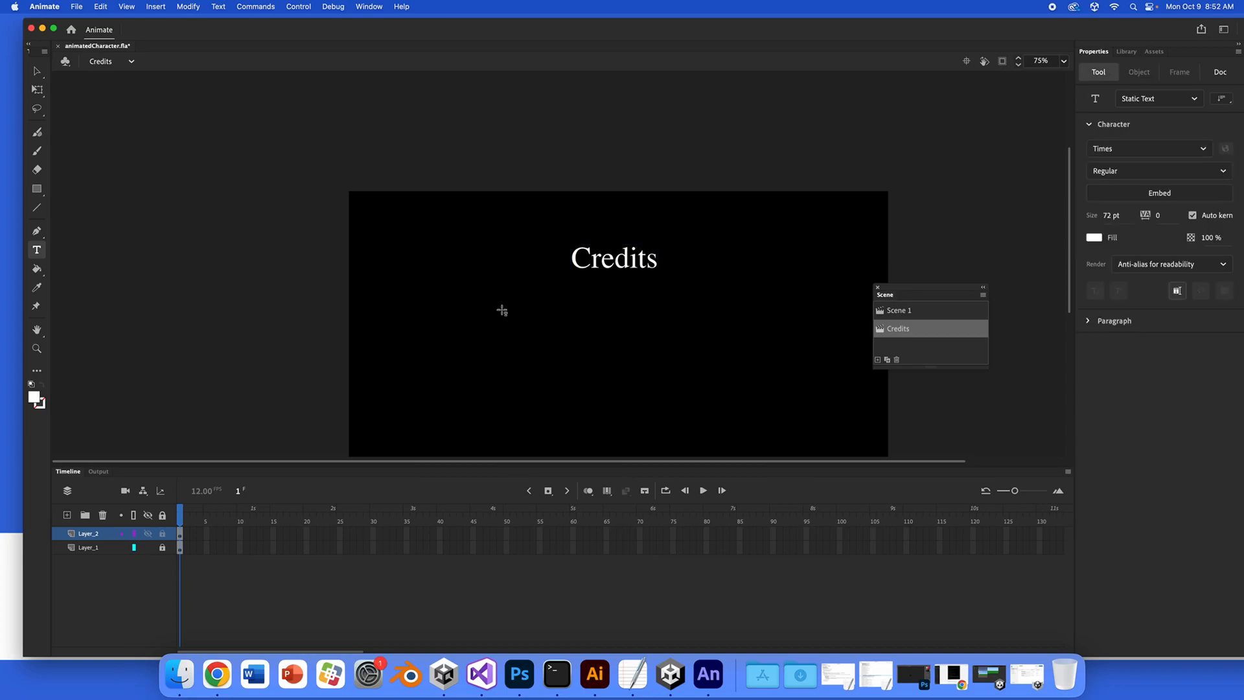
click(528, 304)
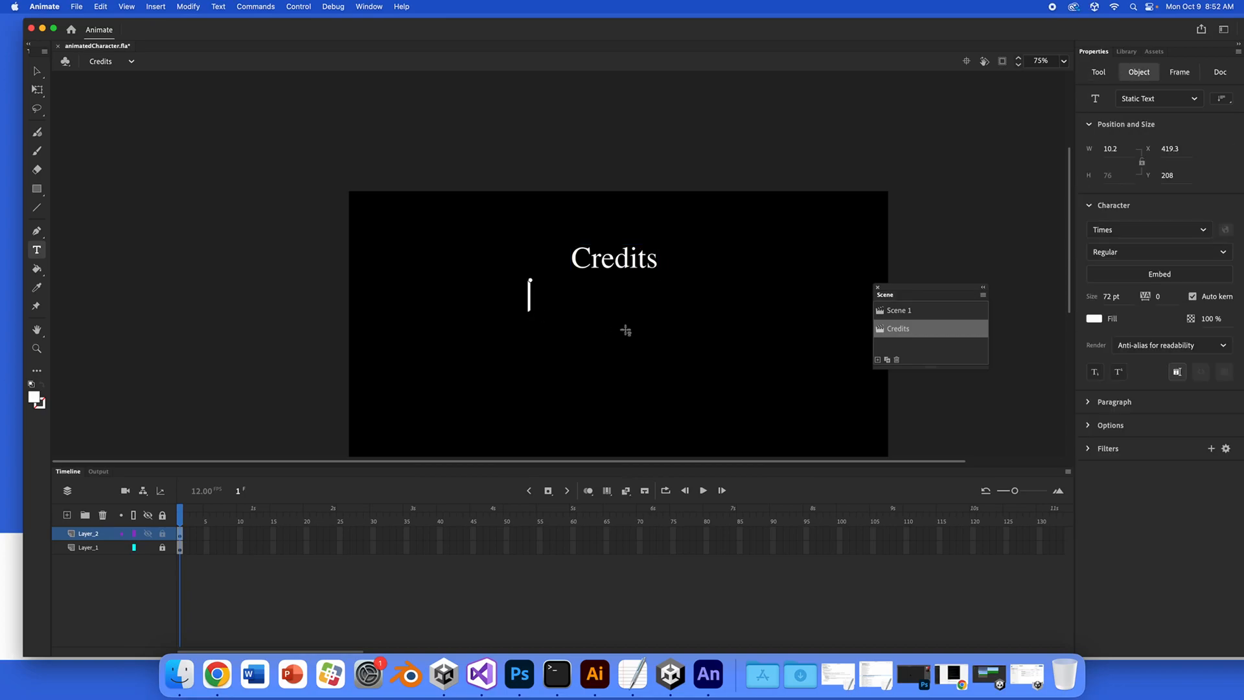
text(Ani)
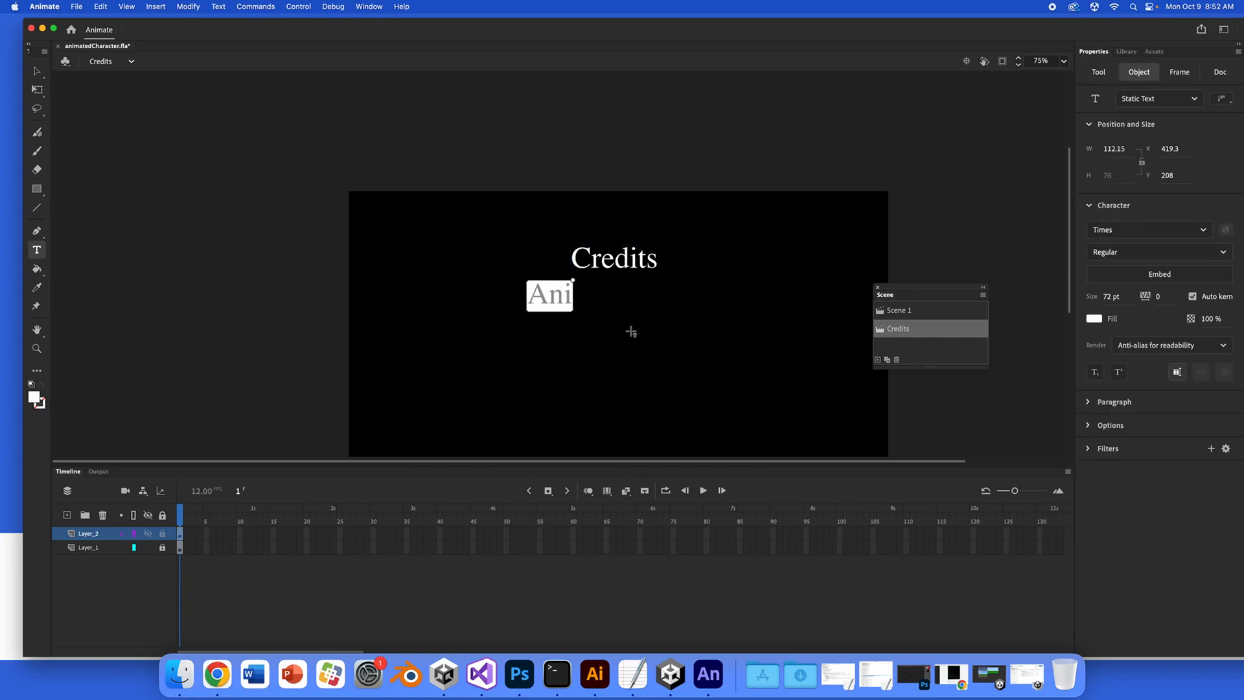
text(mat)
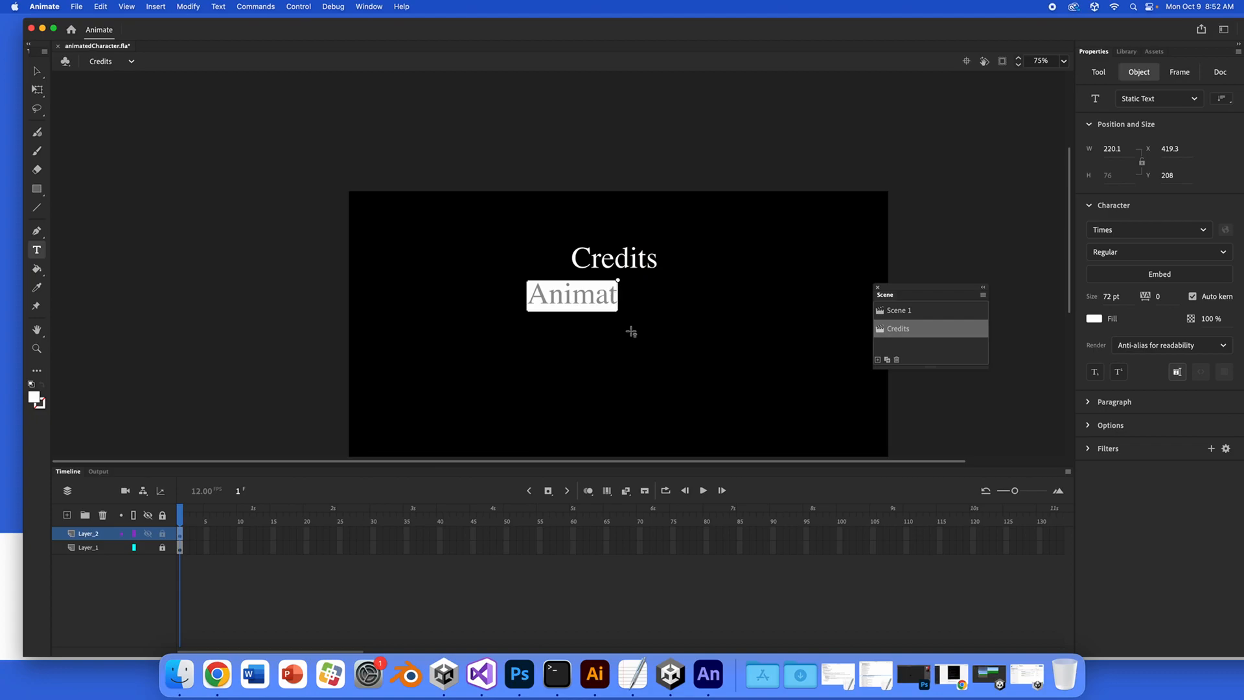
text(or   Mr.)
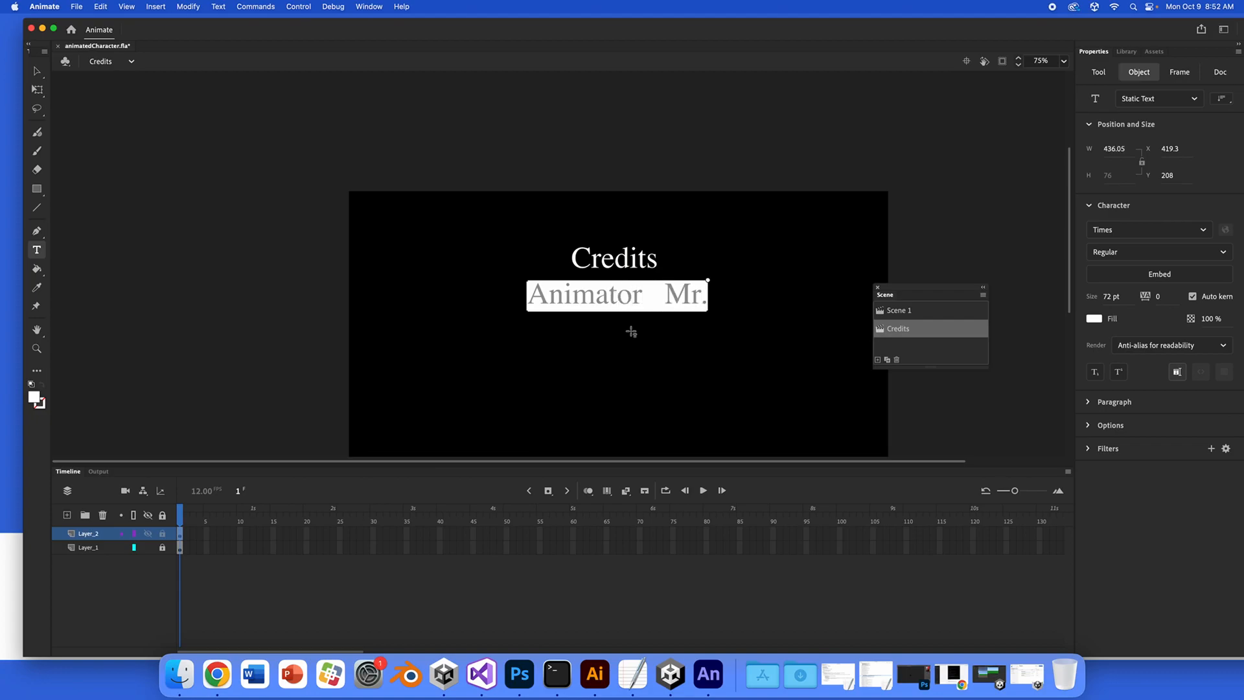
text( Corbin)
key(Return)
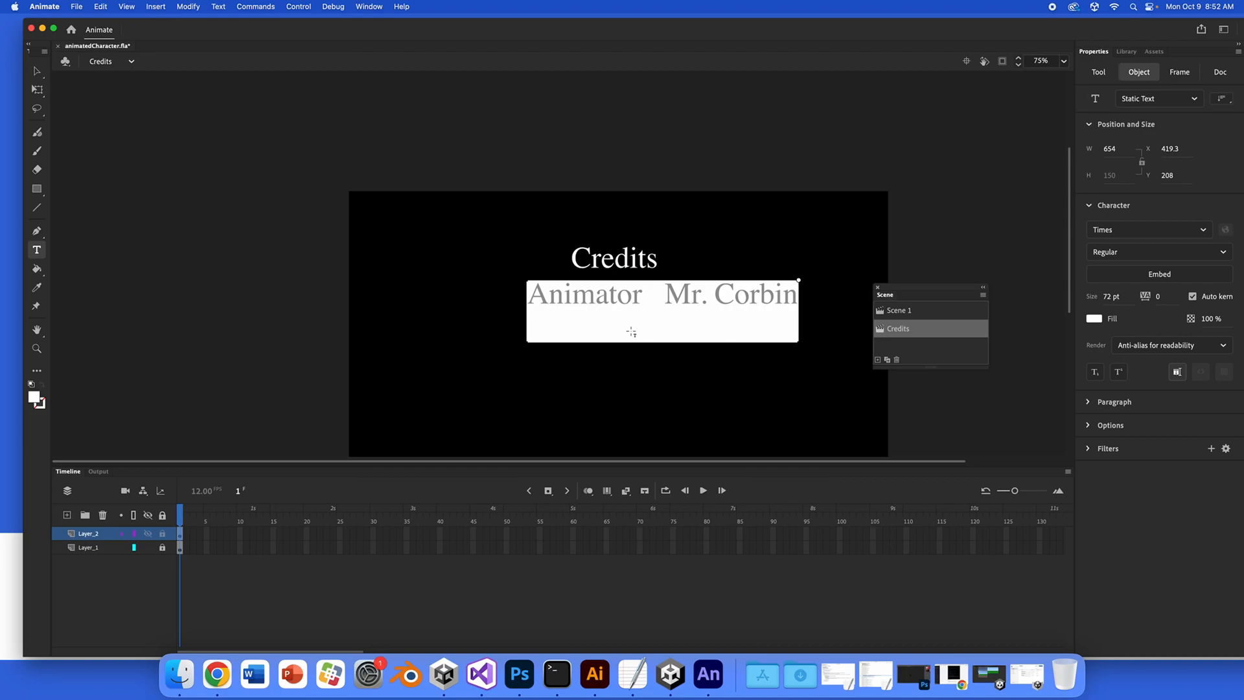
text(Artist	Mr. Corbin)
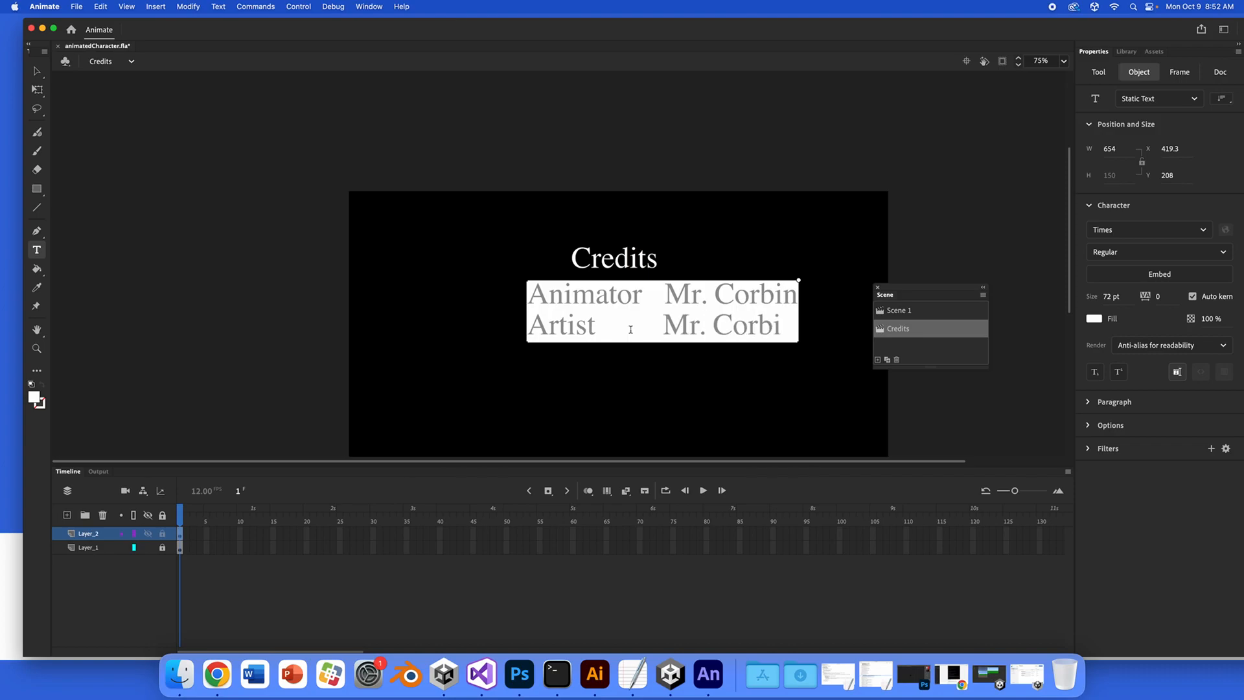
key(Return)
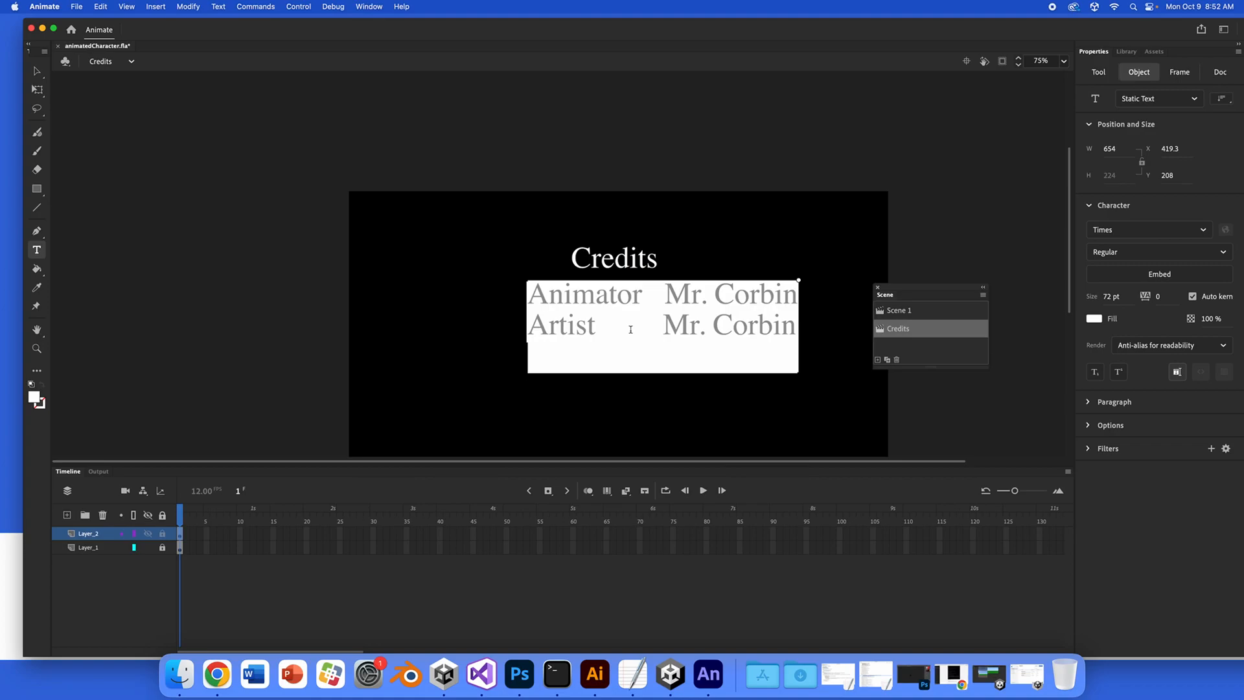
Add "Progammer" and "Visual Effects" lines to the credits text block, each followed by the credited person's name
text(Proga)
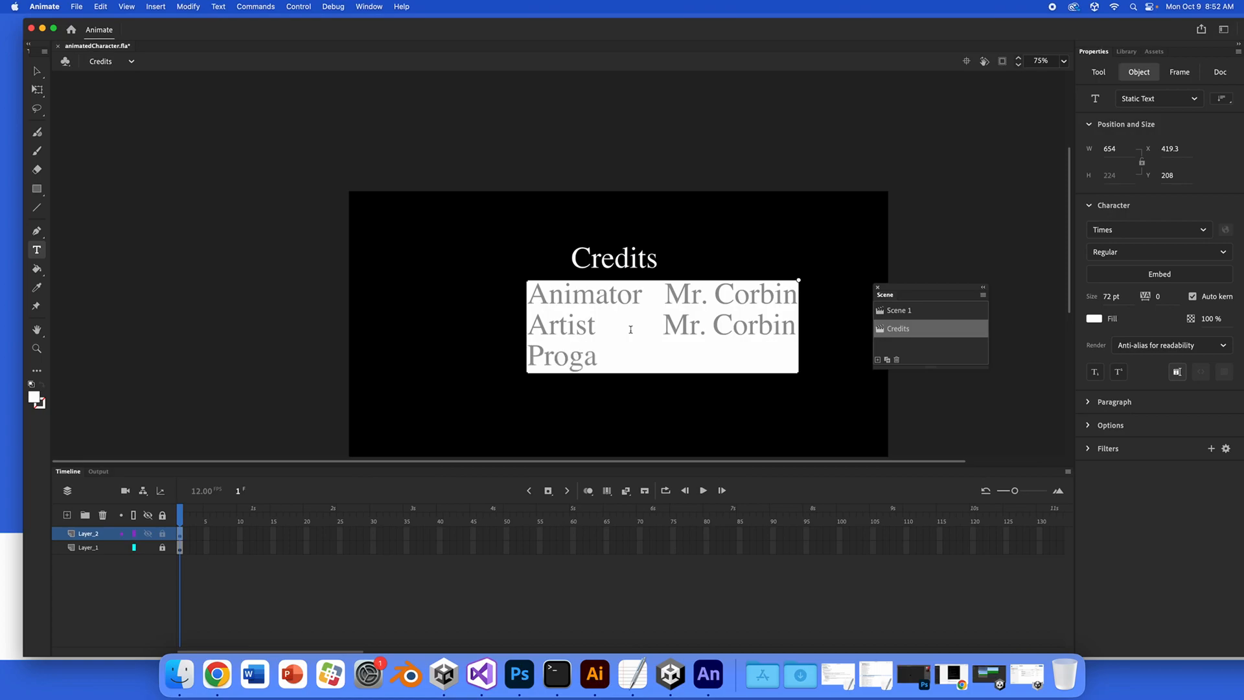
text(mmer Mr)
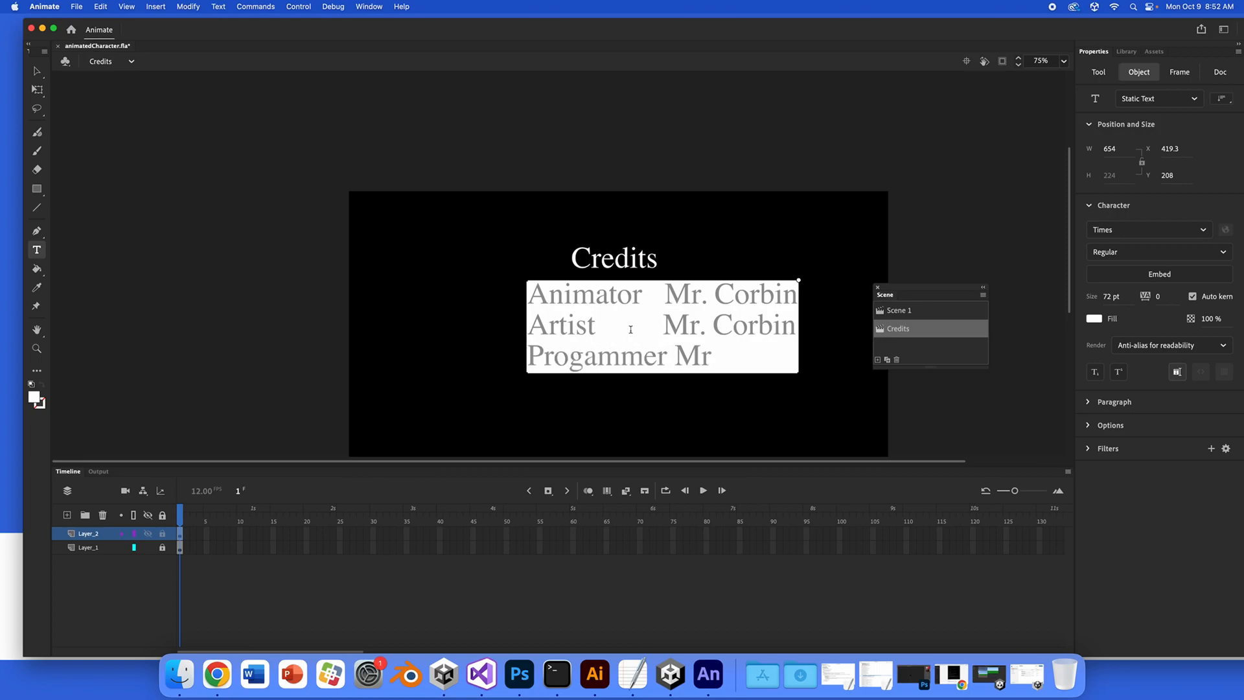
text(. Corbin)
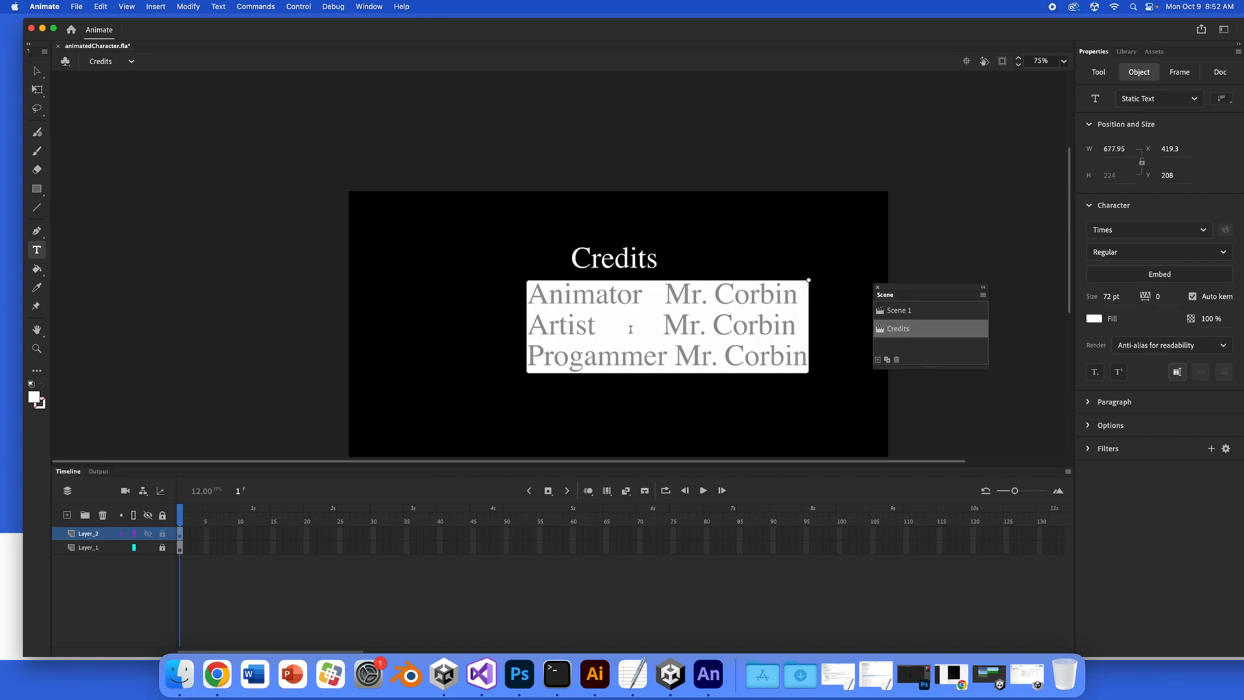
key(Return)
text(Visu)
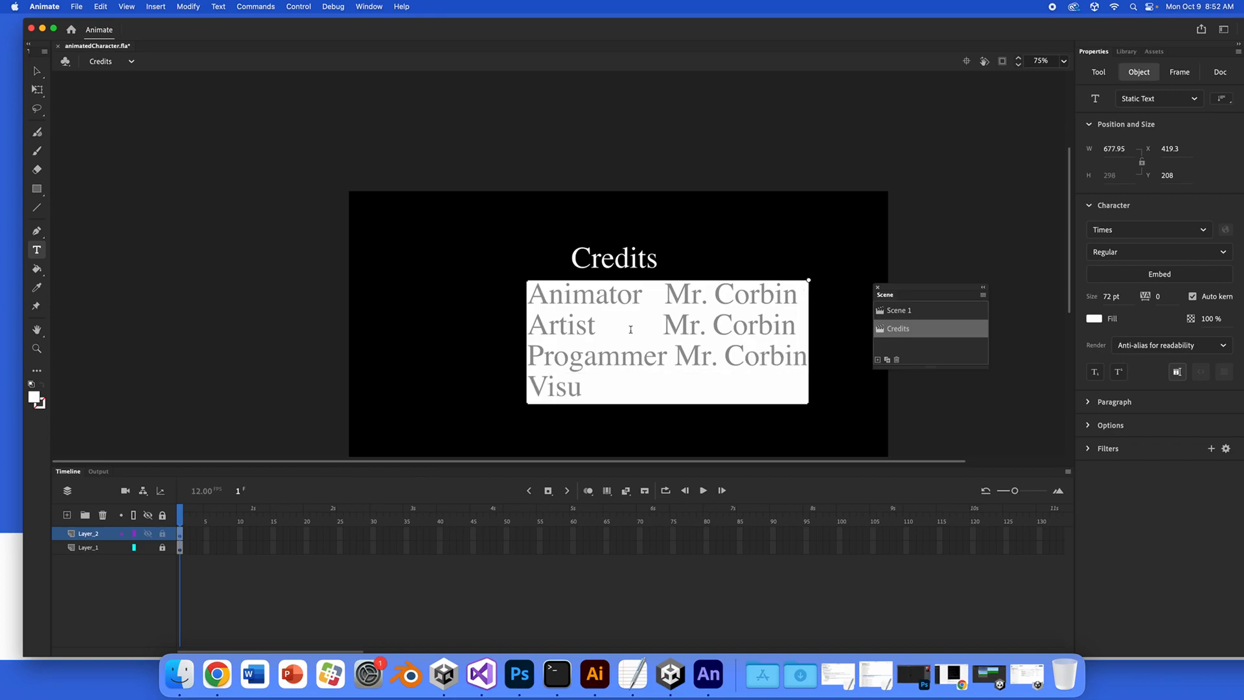
text(al Effects Ar)
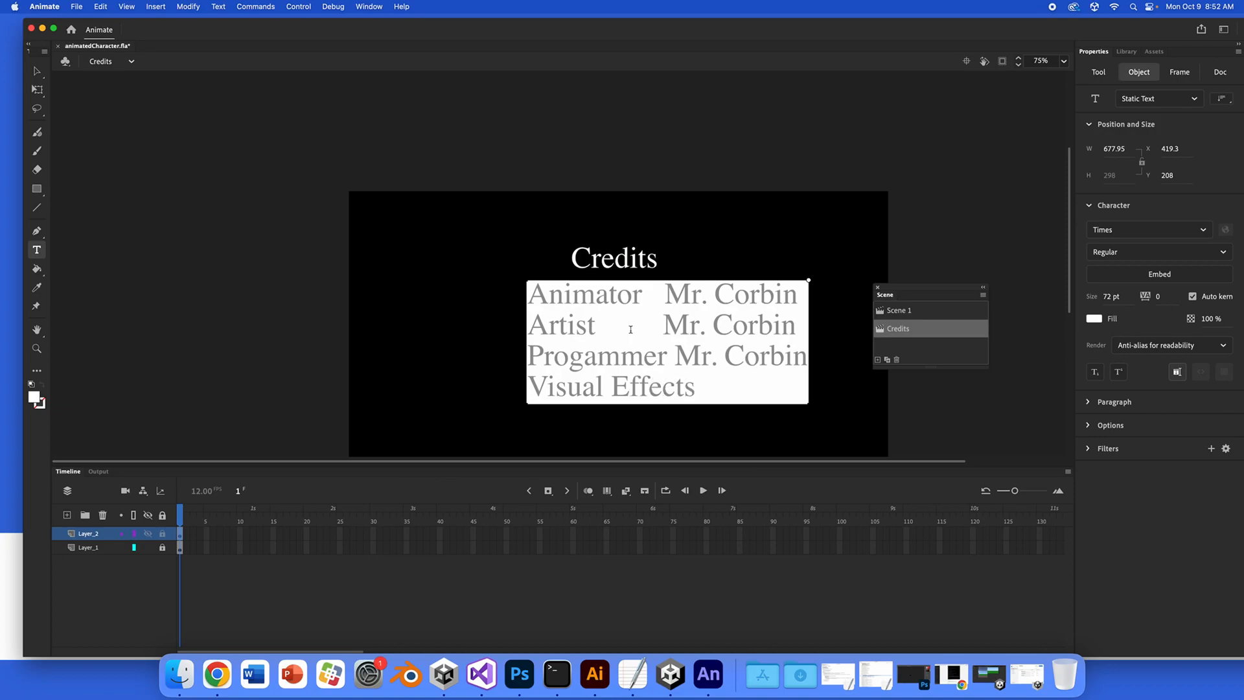
key(BackSpace)
key(BackSpace)
text(Mr. Corbin)
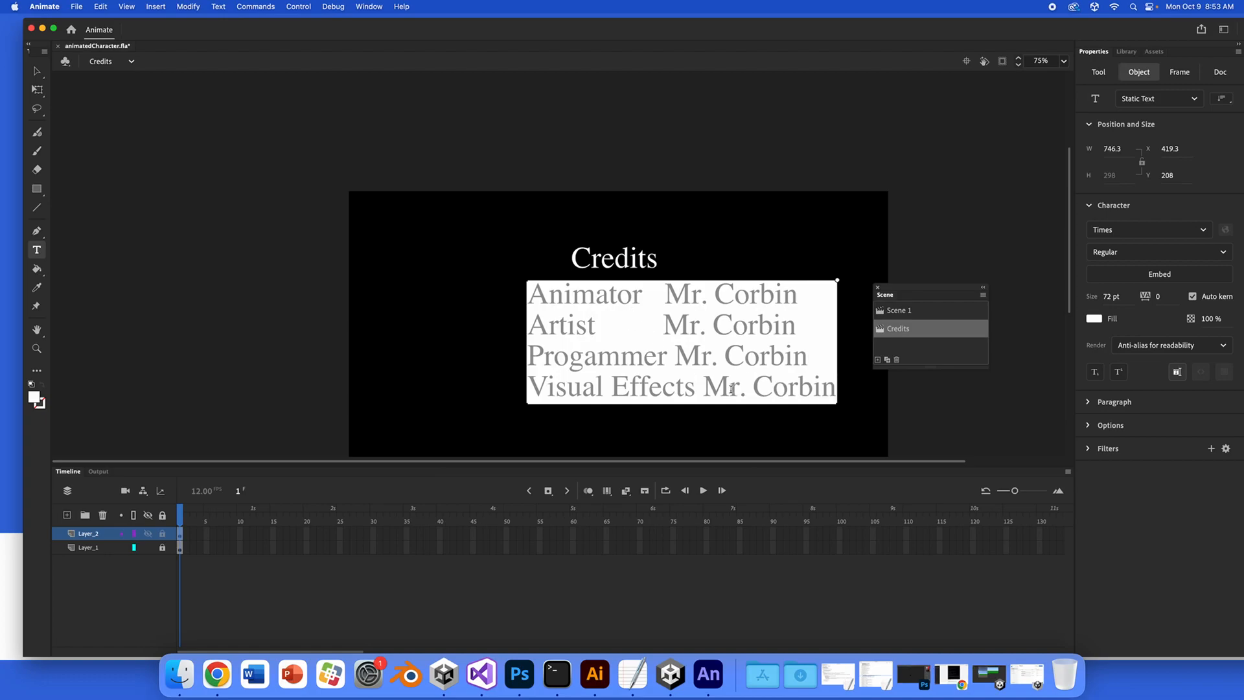
Insert a blank line between each of the four credit lines
key(Return)
click(803, 356)
key(Return)
click(824, 421)
key(Return)
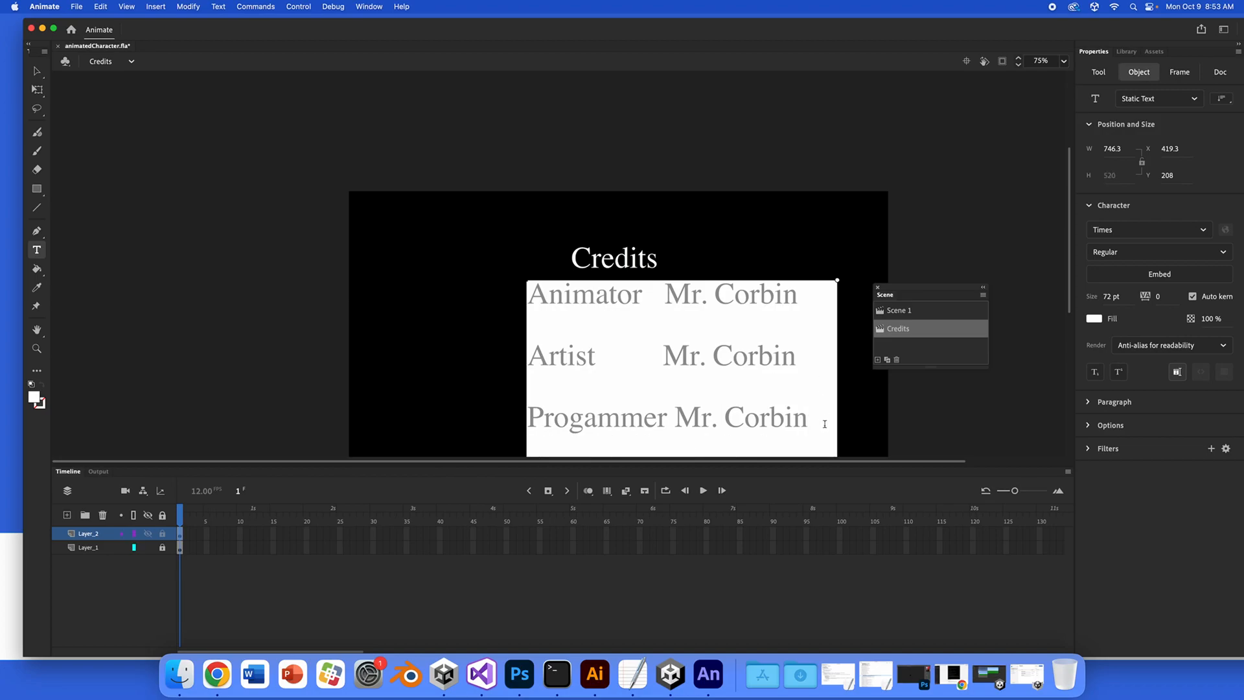
scroll(825, 425, down, 5)
scroll(826, 429, up, 5)
scroll(825, 429, down, 2)
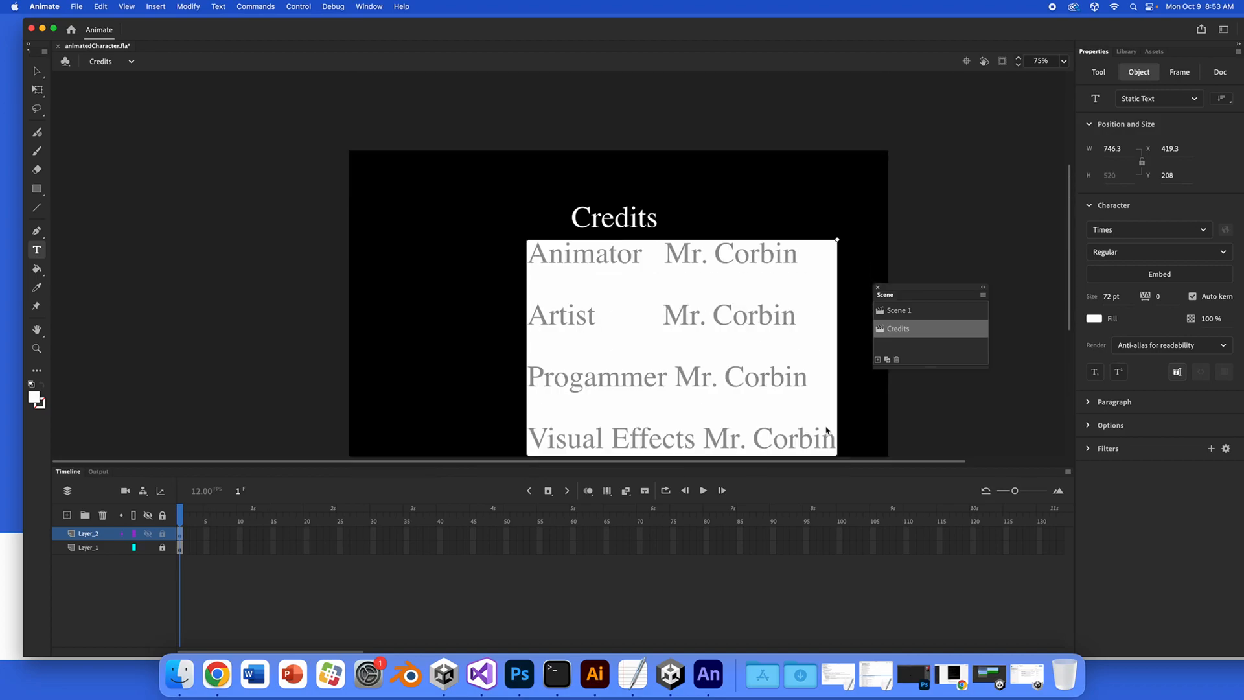
Duplicate the four credit lines below the originals in the same text block, separated from them by a blank line
drag(833, 402, 529, 212)
key(super+c)
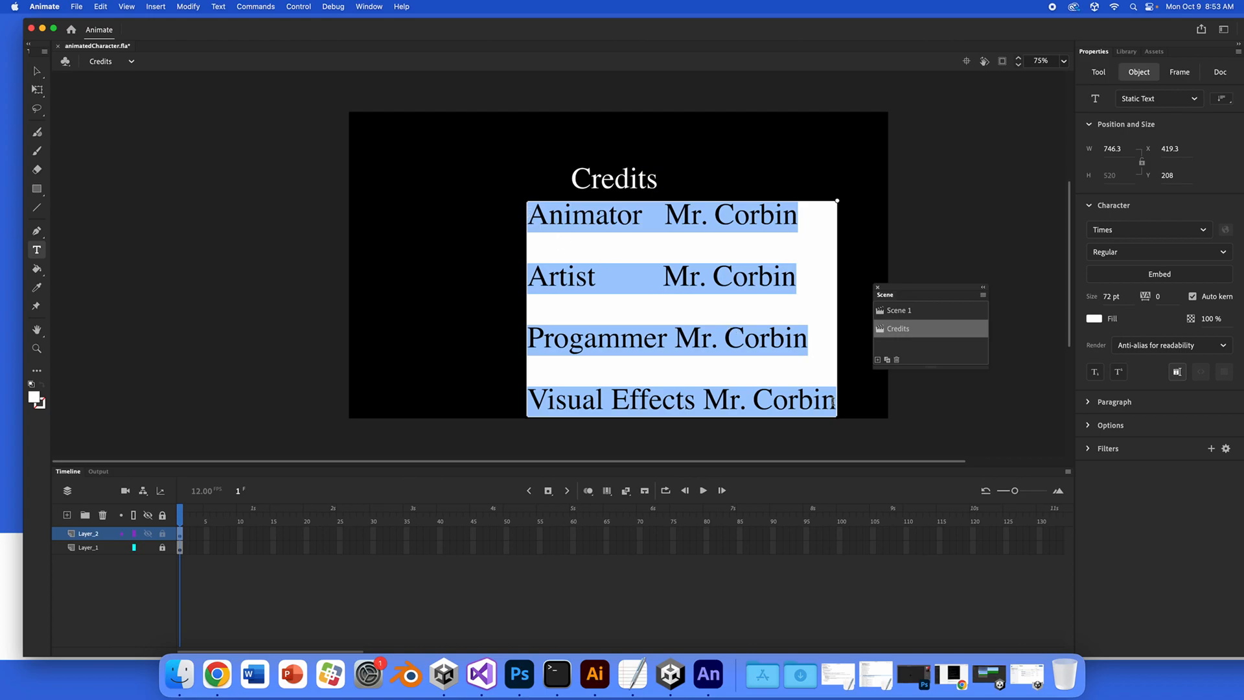
click(835, 402)
key(Return)
key(super+v)
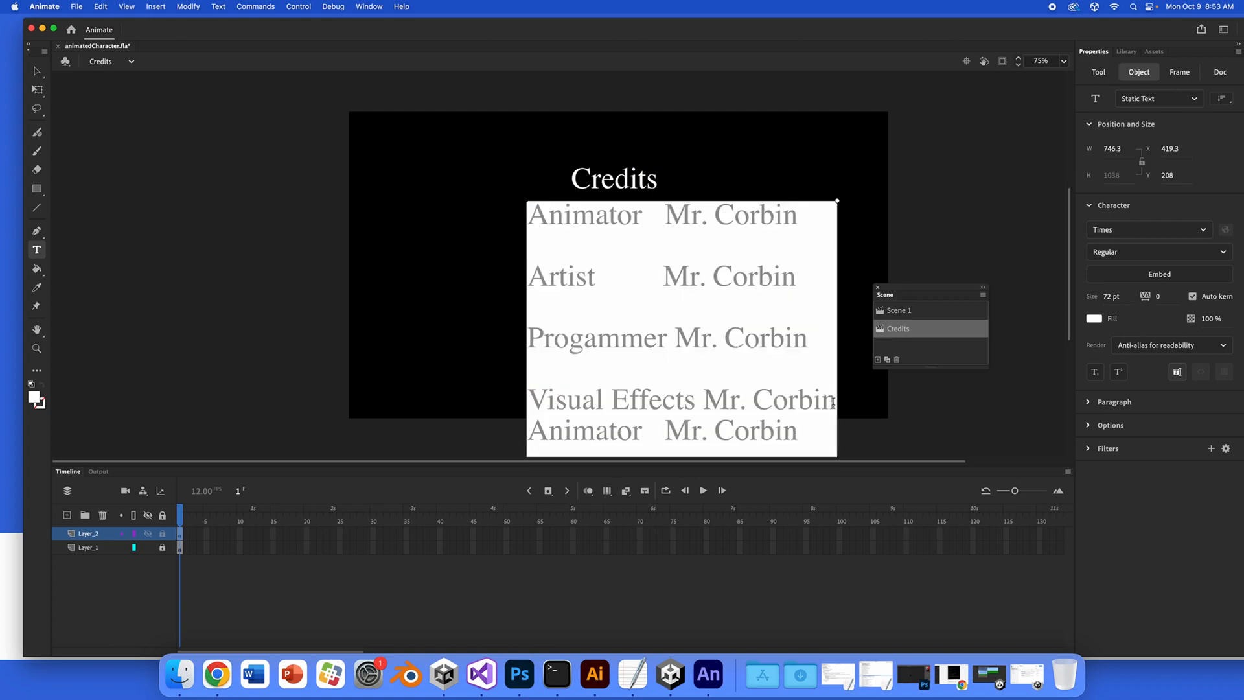
click(529, 431)
key(Return)
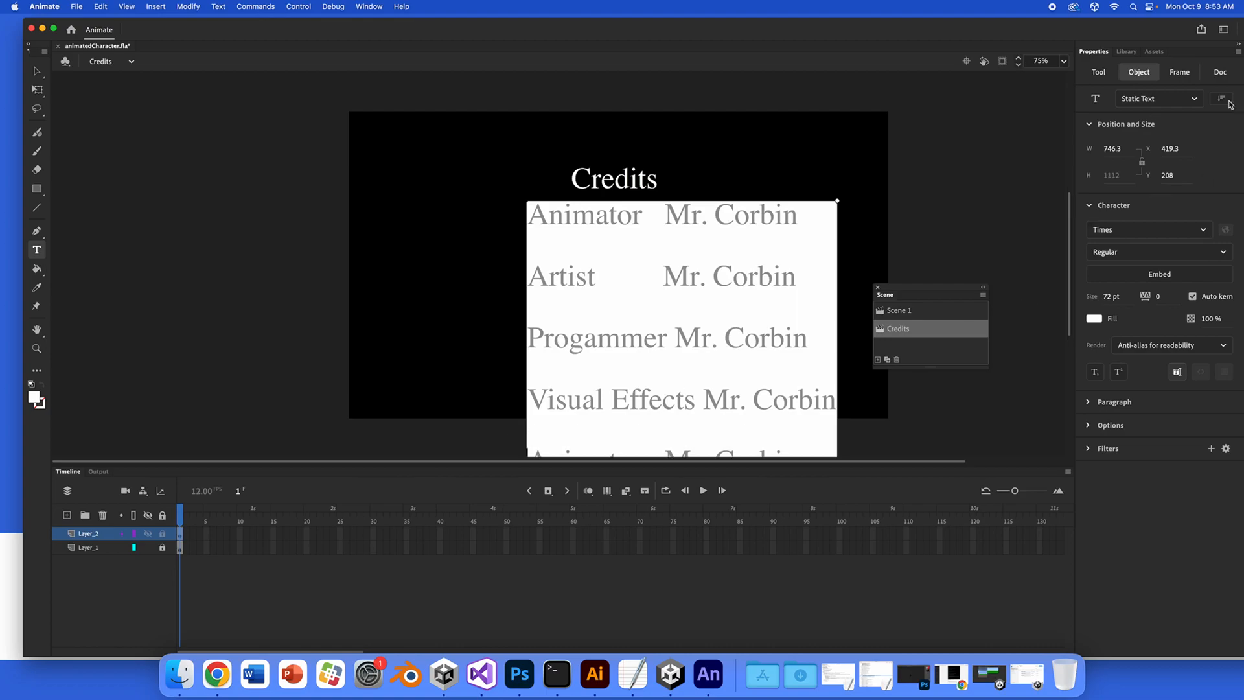
Move the credits text block under the "Credits" title, to about X 279, Y 242
click(1064, 61)
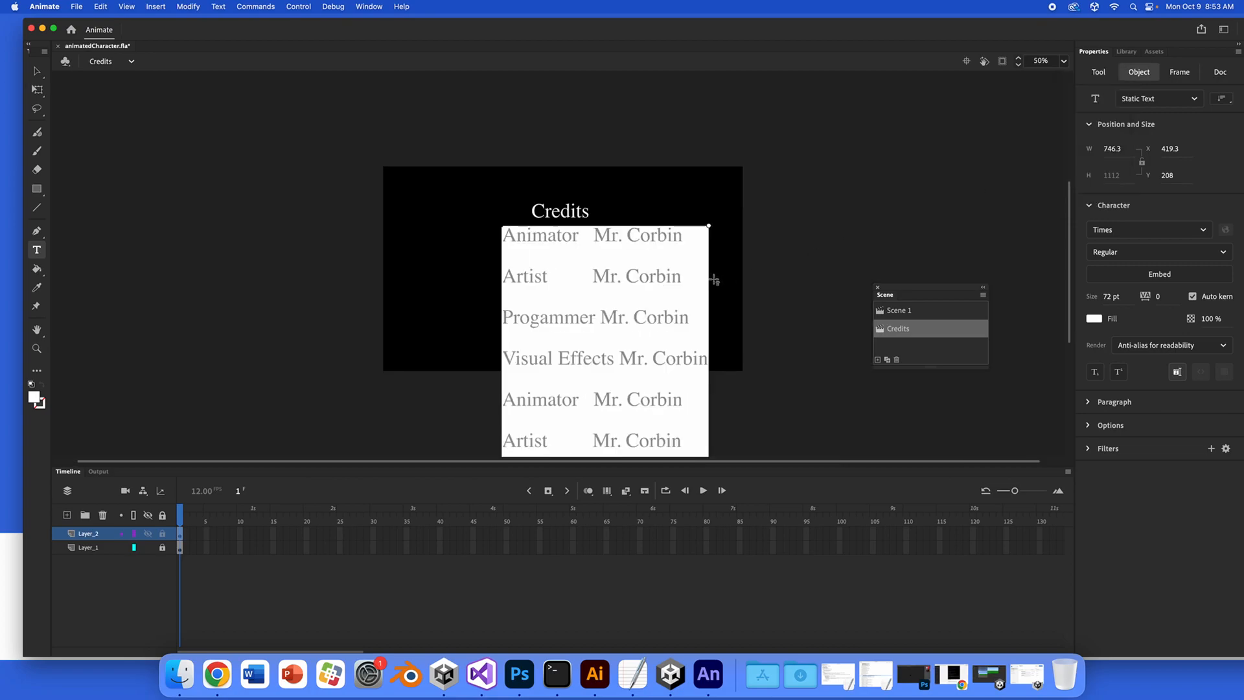
scroll(714, 283, down, 6)
scroll(715, 282, up, 2)
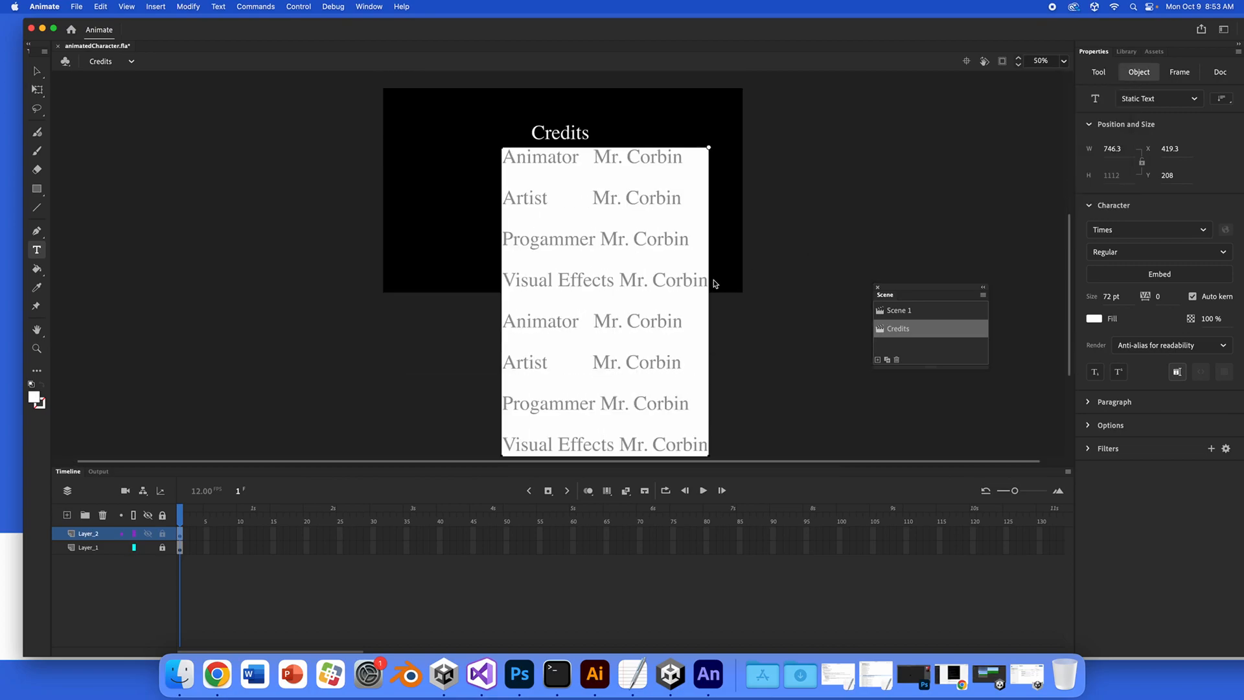
click(37, 71)
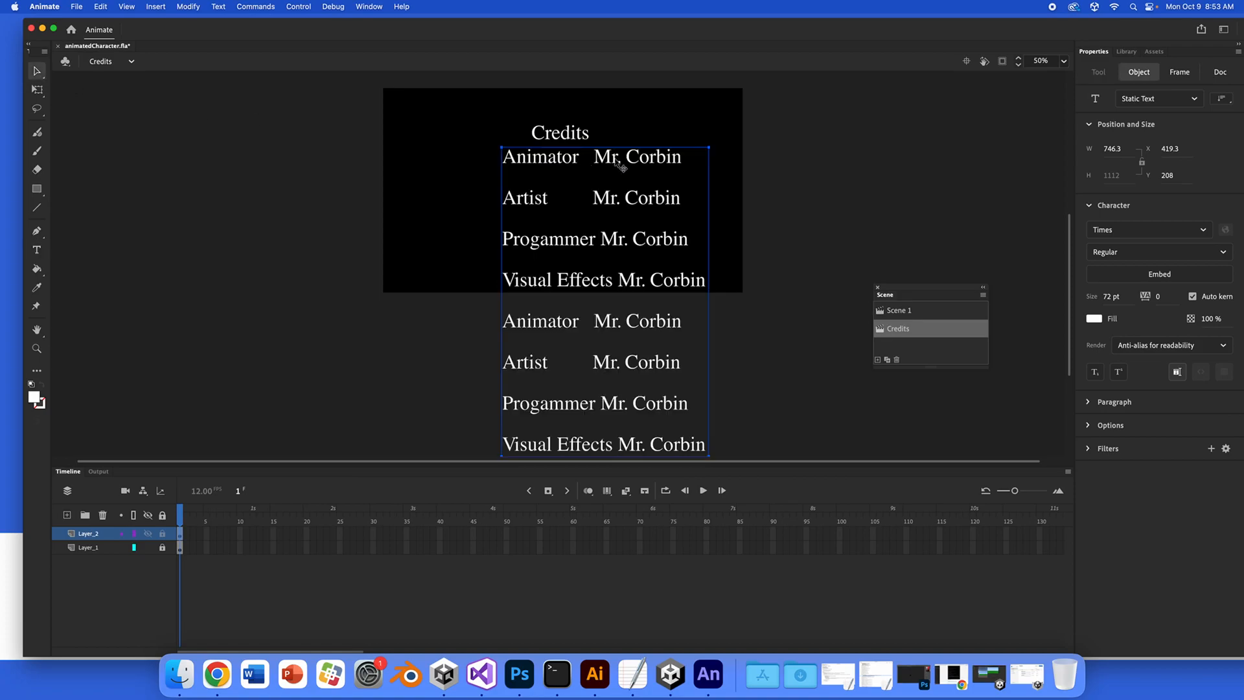
drag(628, 162, 592, 172)
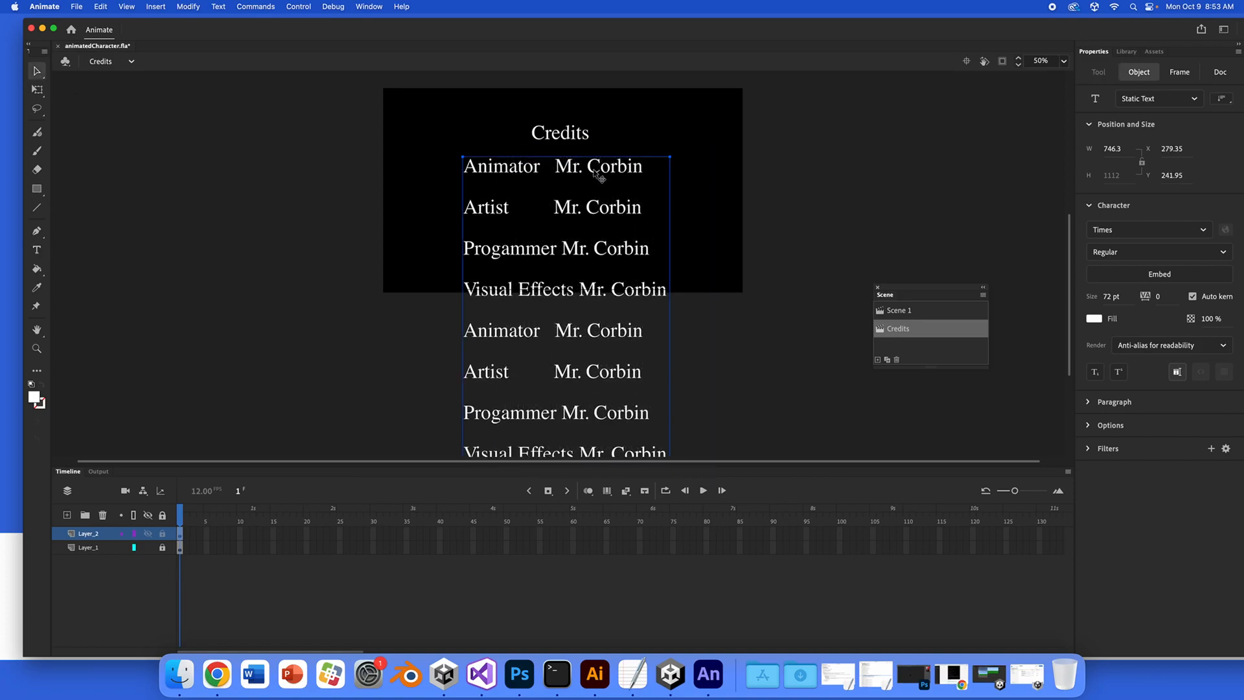
Move the title and the credits block together straight down to the stage's lower edge, at about X 279, Y 688
scroll(536, 144, down, 2)
scroll(545, 136, up, 5)
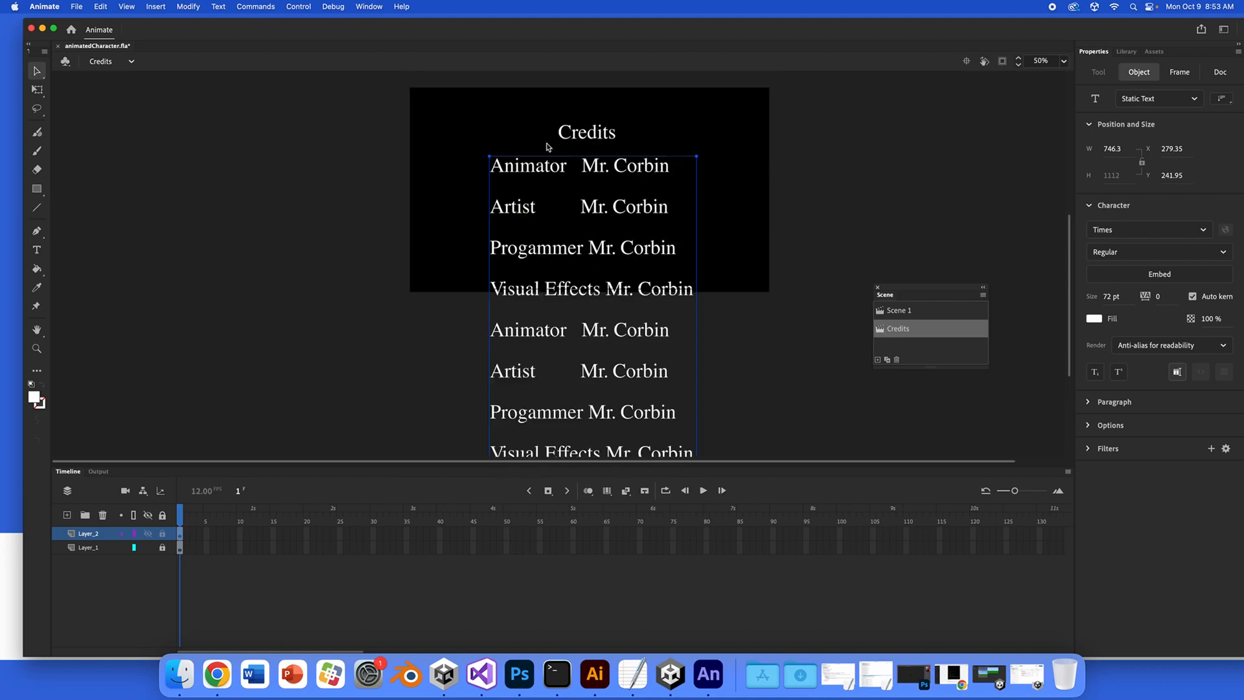
scroll(580, 313, down, 1)
shift+click(575, 286)
key(Down)
key(Down)
key(Down)
key(Down)
key(Down)
key(Down)
key(Down)
key(Down)
key(Down)
key(Down)
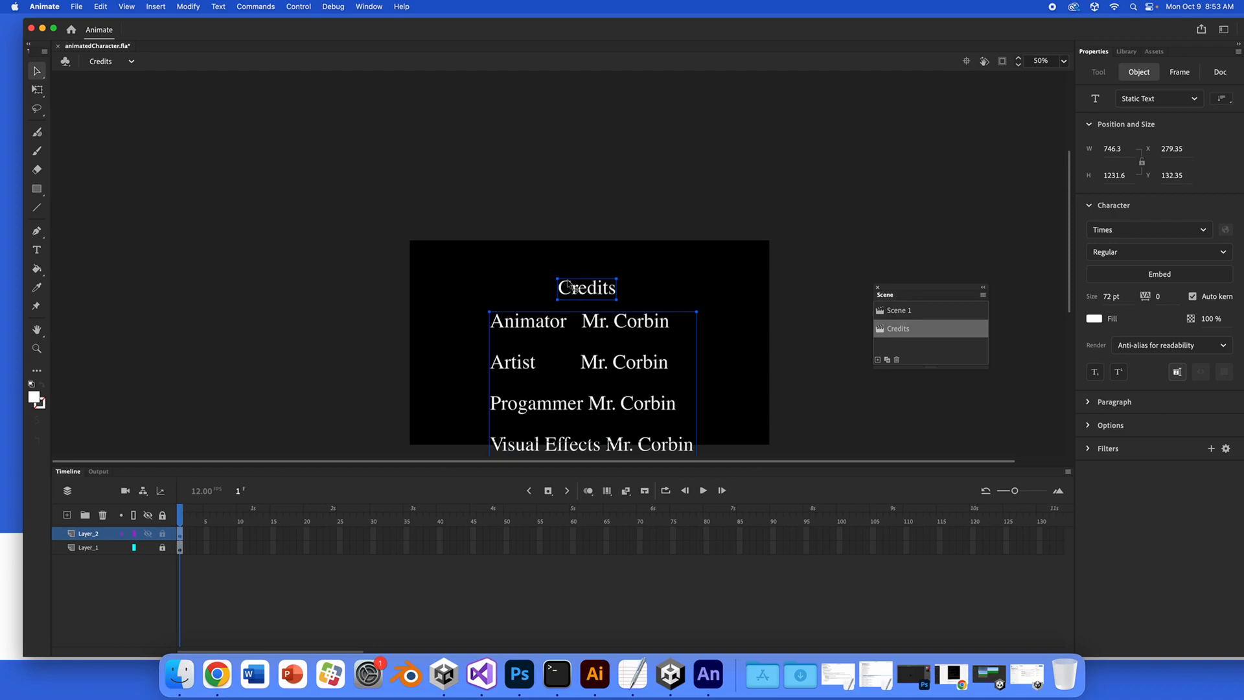
drag(576, 289, 574, 441)
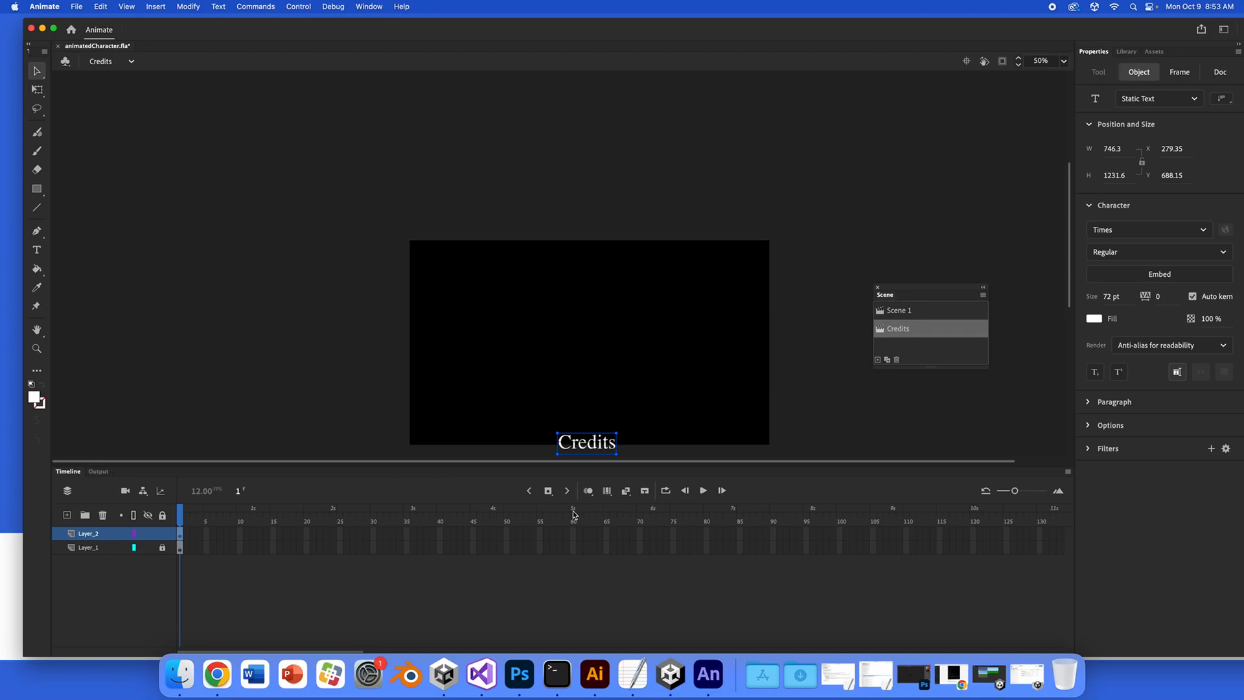
Extend both layers of the Credits scene to frame 60 with inserted frames
drag(573, 534, 574, 553)
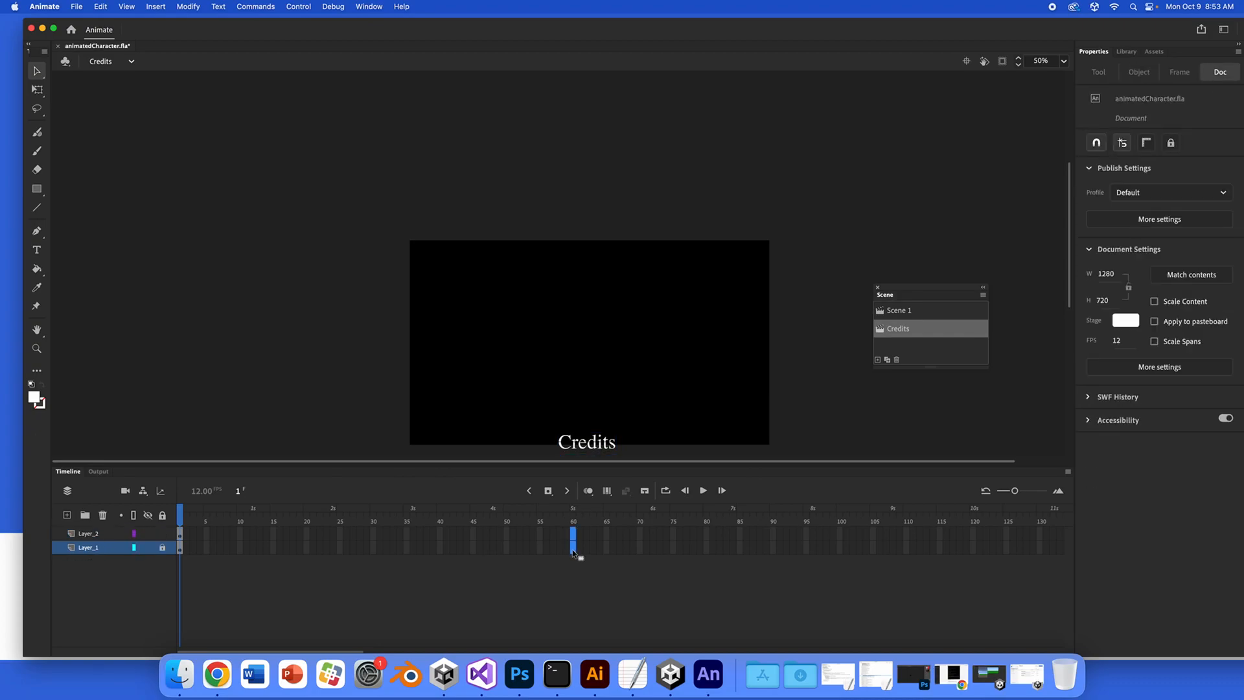
right_click(573, 553)
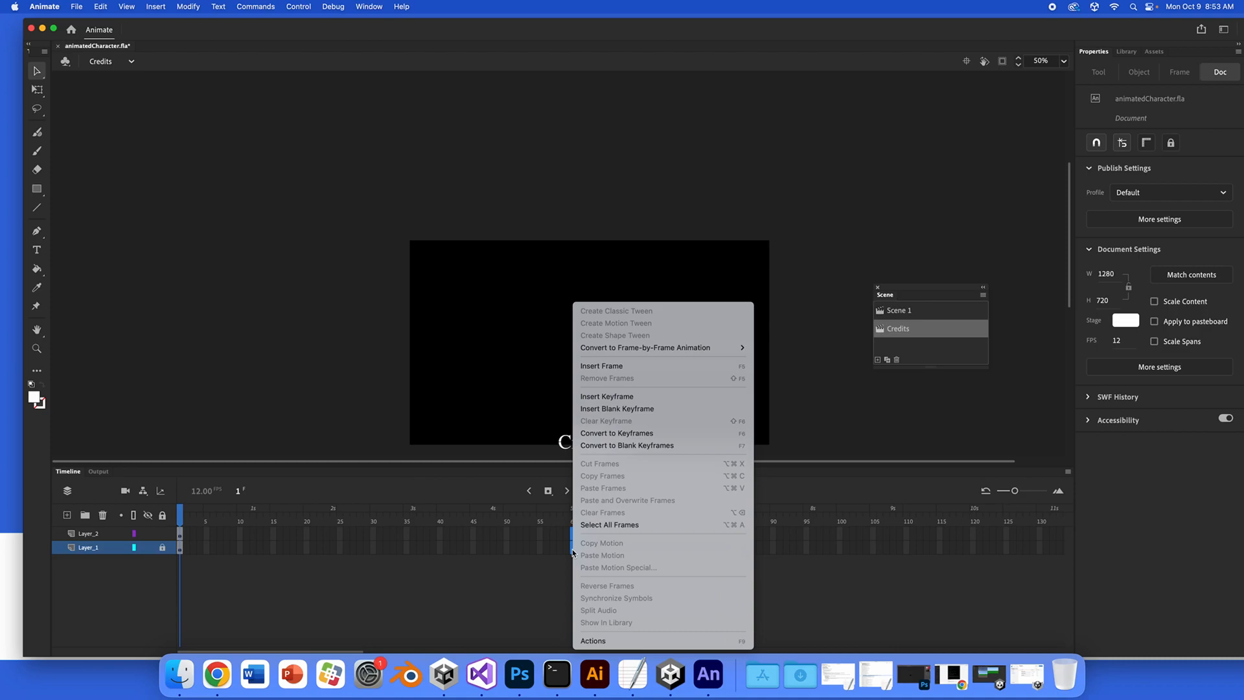
click(609, 367)
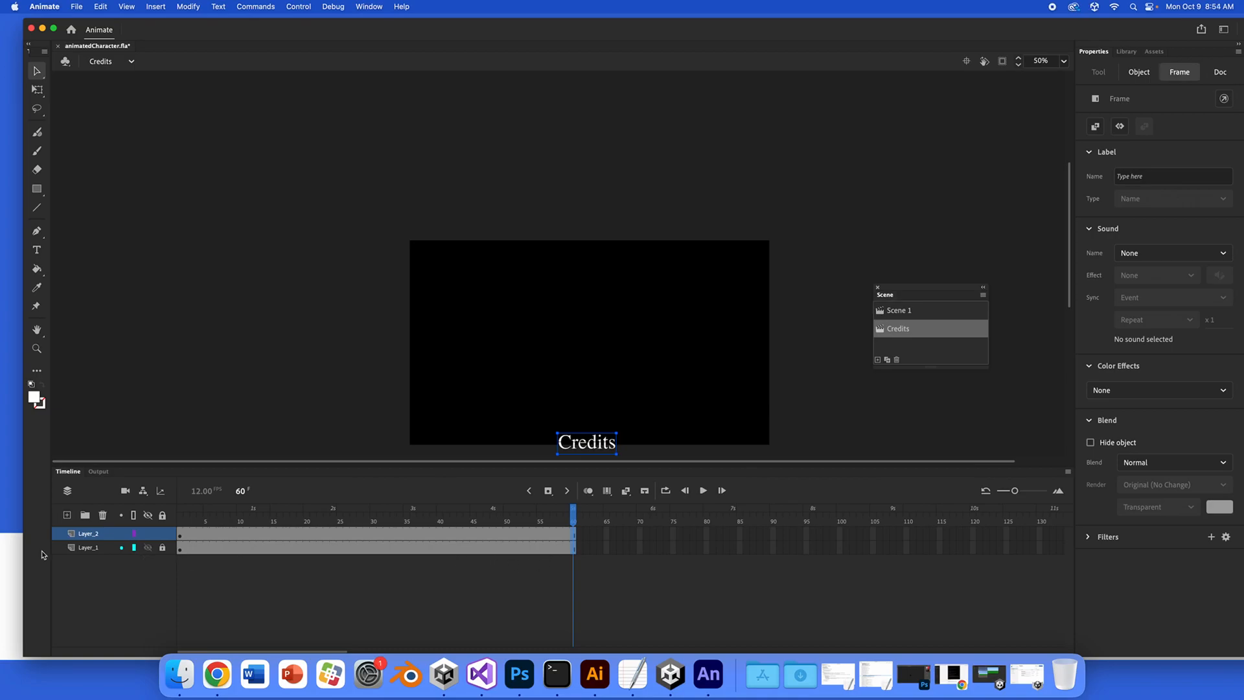
Rename Layer_2 as "Text"
double_click(88, 533)
text(Text)
key(Return)
Create a motion tween on the Text layer from frame 1, converting the title and credits block into a symbol
click(182, 535)
scroll(574, 336, down, 5)
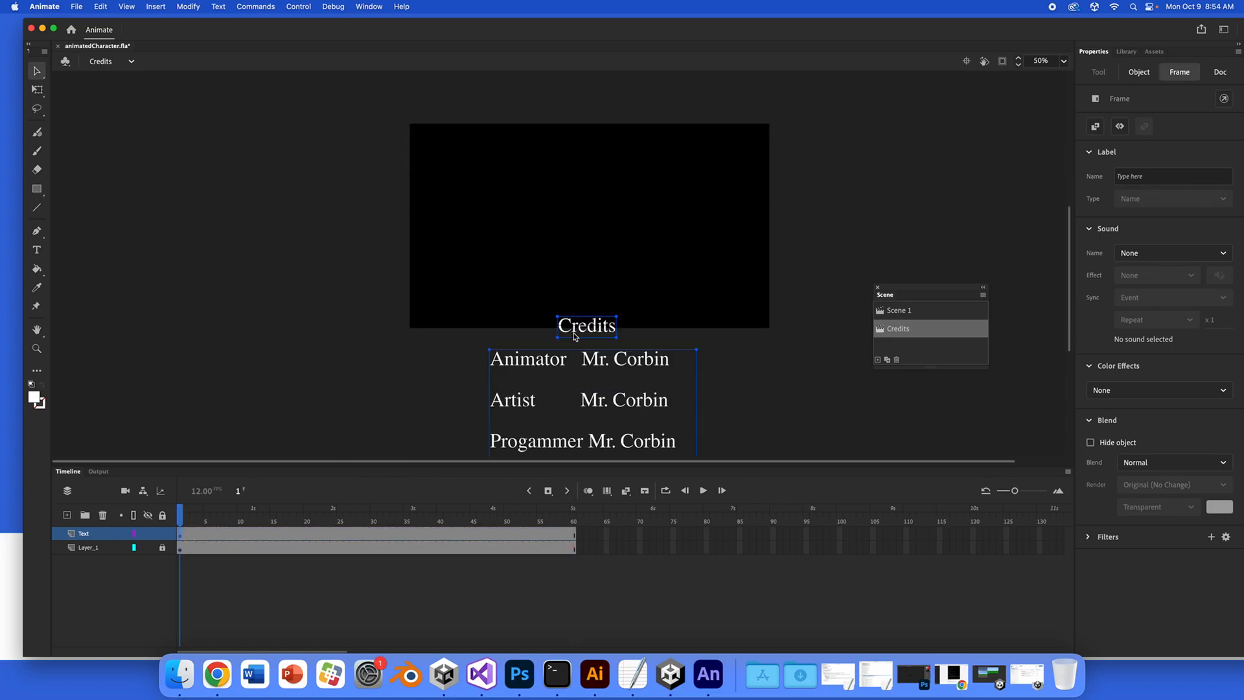
scroll(574, 336, up, 2)
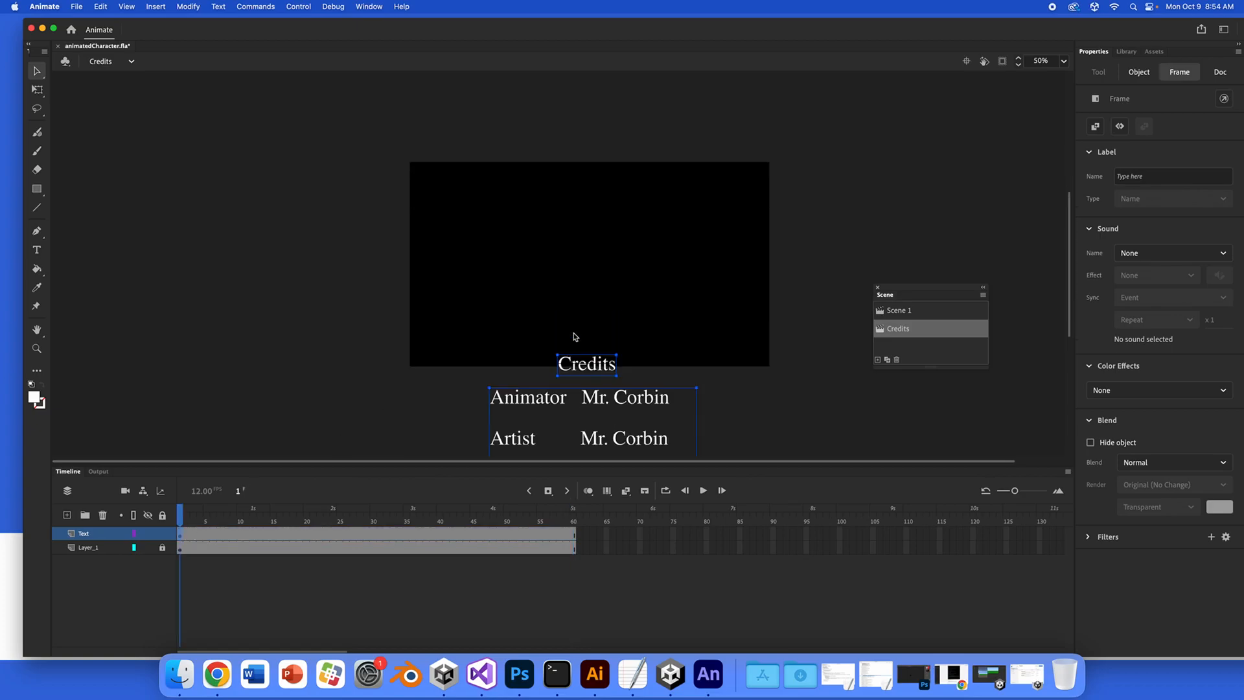
right_click(181, 538)
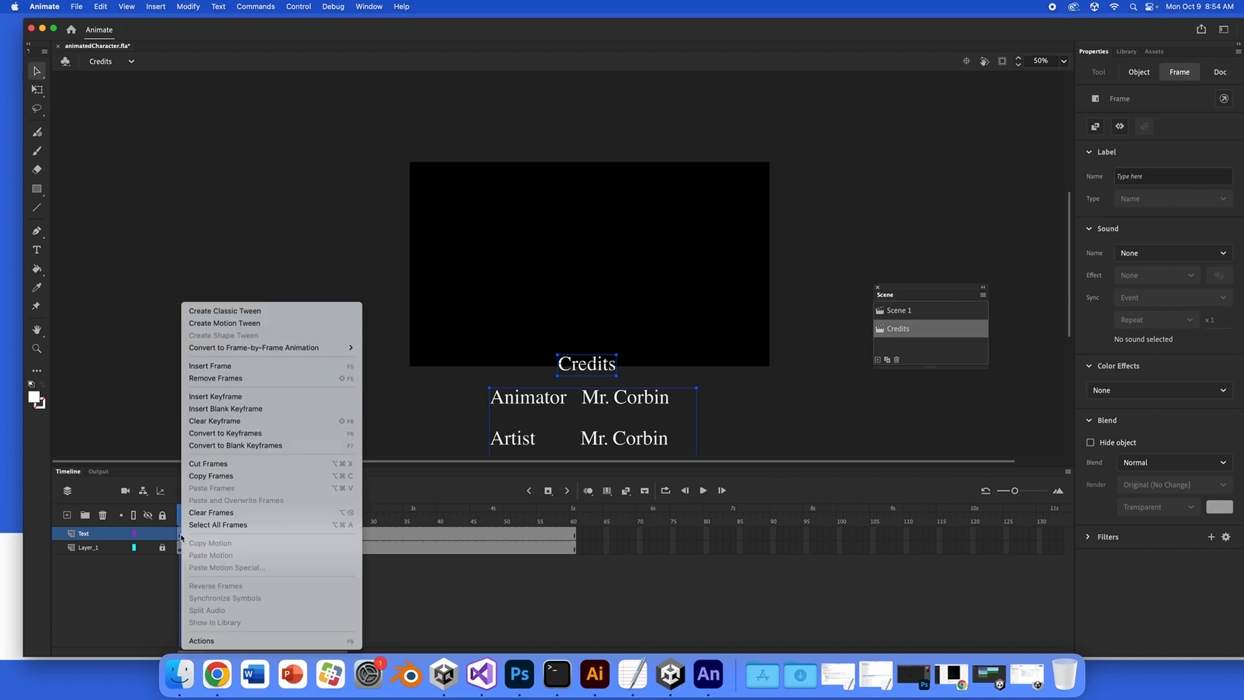
click(241, 324)
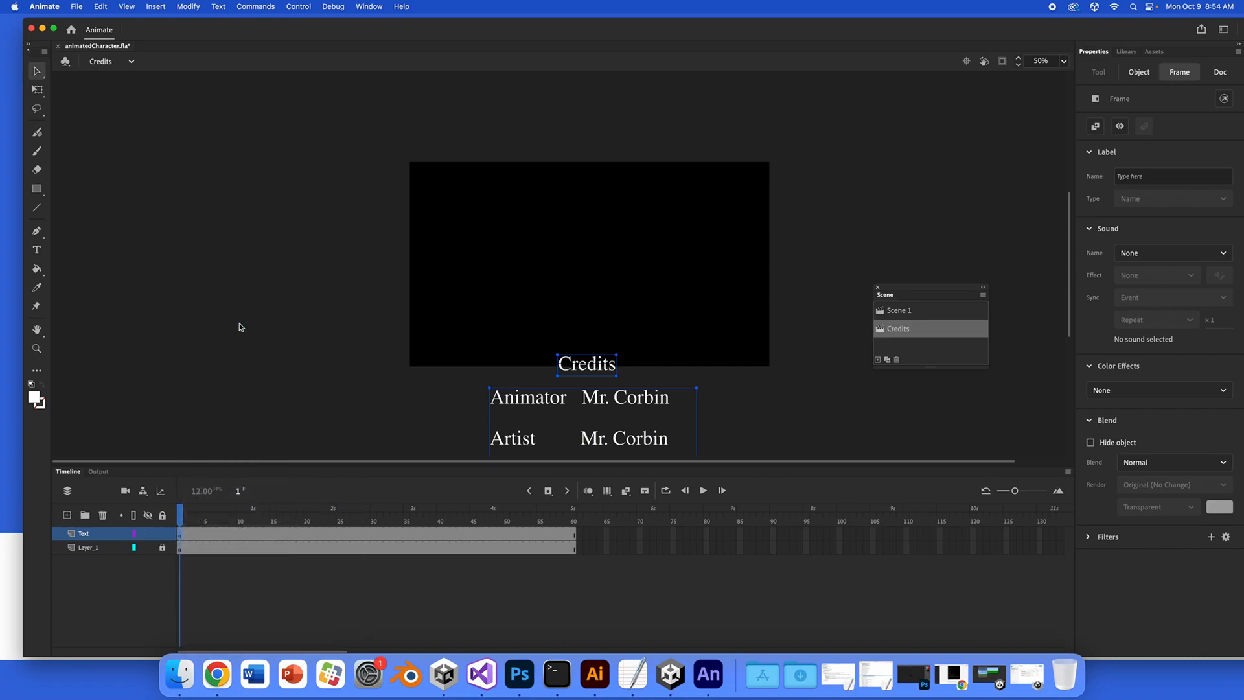
click(752, 370)
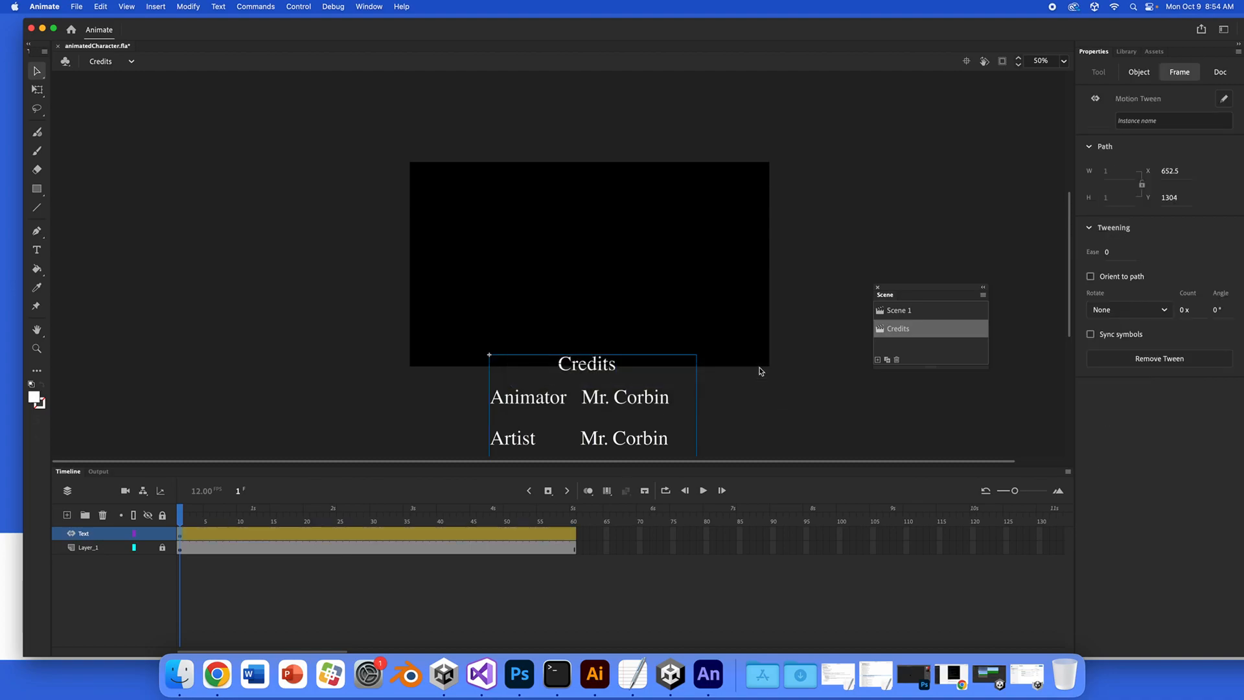
At frame 60, move the credits symbol straight up until it clears the stage's upper edge, at about X 279, Y -1269
click(574, 537)
drag(617, 373, 629, 6)
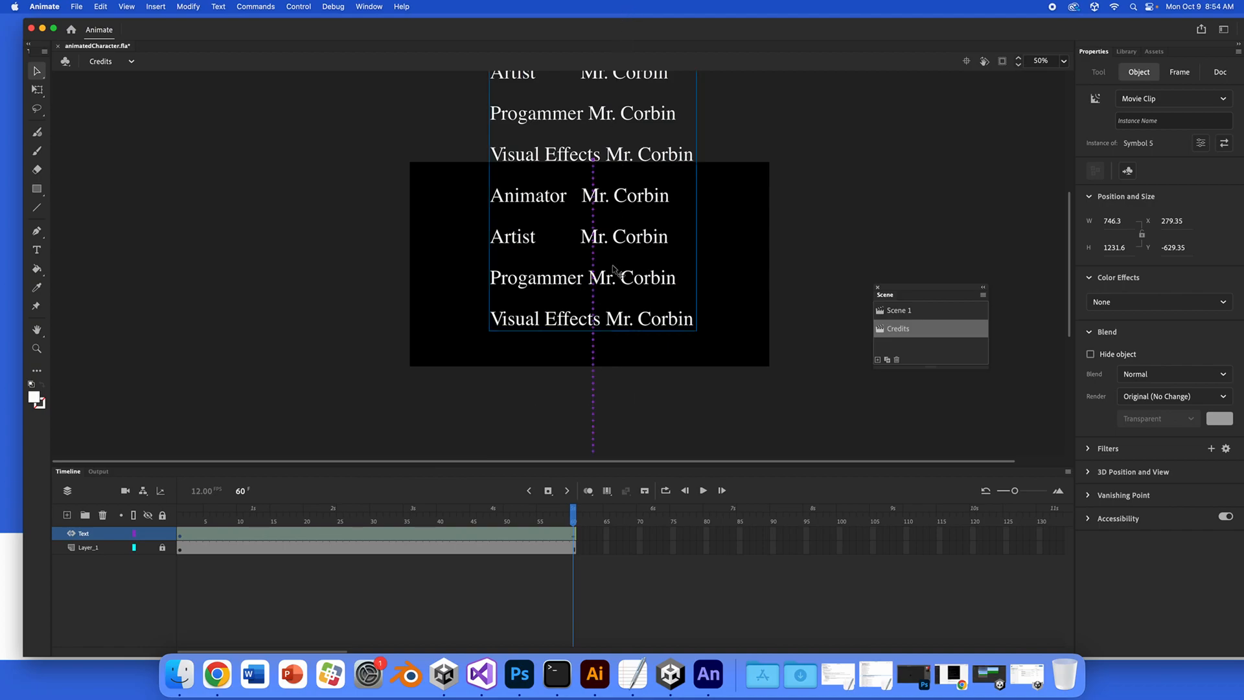
key(shift+Up)
key(shift+Up)
key(shift+Up)
key(shift+Up)
key(shift+Up)
key(shift+Up)
key(shift+Up)
key(shift+Up)
key(shift+Up)
key(shift+Up)
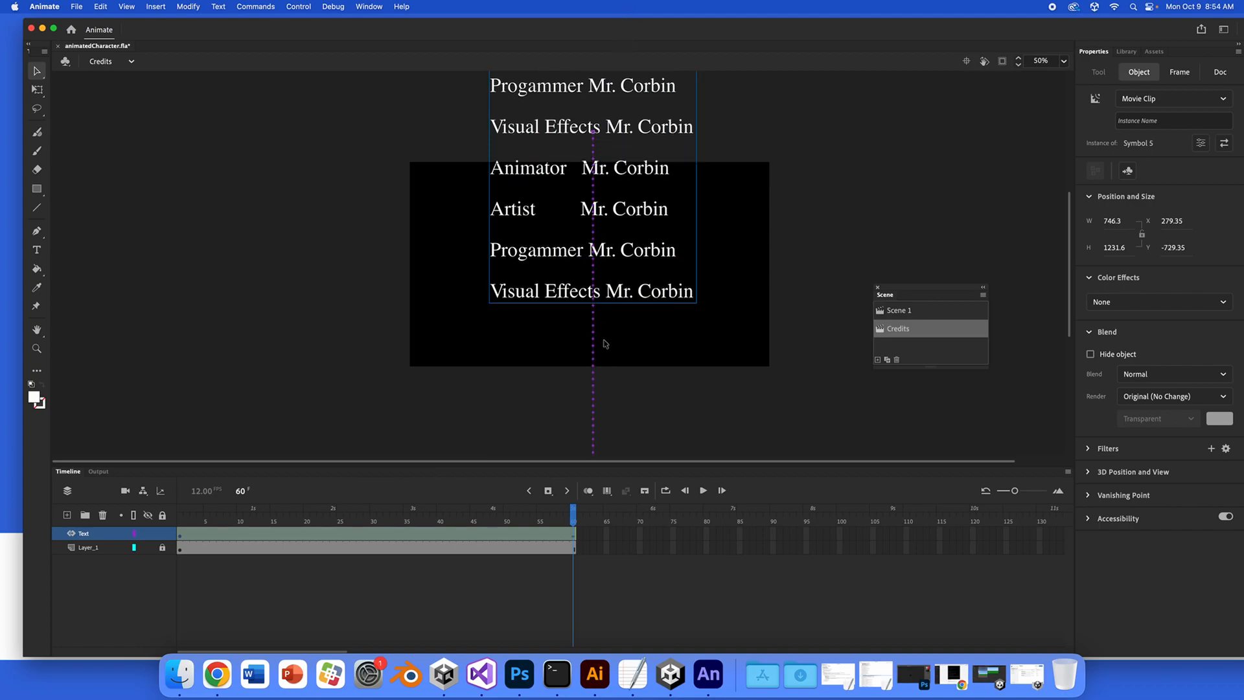
key(shift+Up)
key(shift+Up)
key(shift+Up)
key(shift+Up)
key(shift+Up)
key(shift+Up)
key(shift+Up)
key(shift+Up)
key(shift+Up)
key(shift+Up)
key(shift+Up)
key(shift+Up)
key(shift+Up)
key(shift+Up)
key(shift+Up)
key(shift+Up)
key(shift+Up)
key(shift+Up)
key(shift+Up)
key(shift+Up)
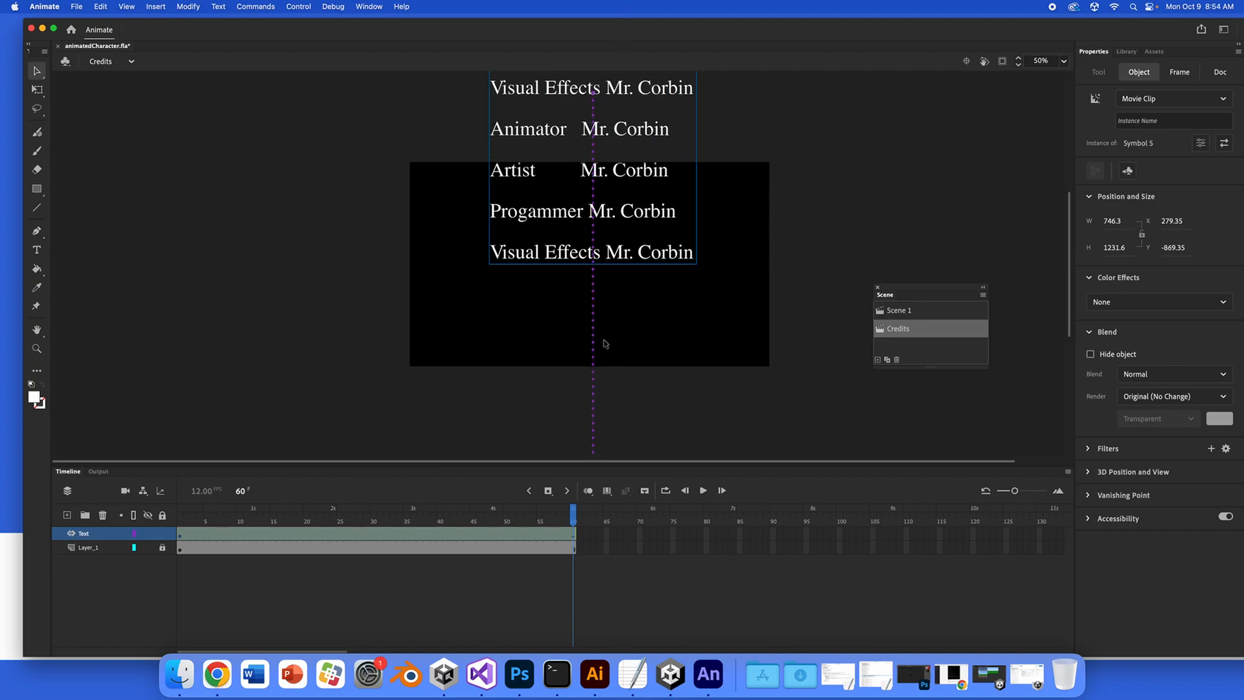
key(shift+Up)
key(shift+Up)
key(shift+Up)
key(shift+Up)
key(shift+Up)
key(shift+Up)
key(shift+Up)
key(shift+Up)
key(shift+Up)
key(shift+Up)
key(shift+Up)
key(shift+Up)
key(shift+Up)
key(shift+Up)
key(shift+Up)
key(shift+Up)
key(shift+Up)
key(shift+Up)
key(shift+Up)
key(shift+Up)
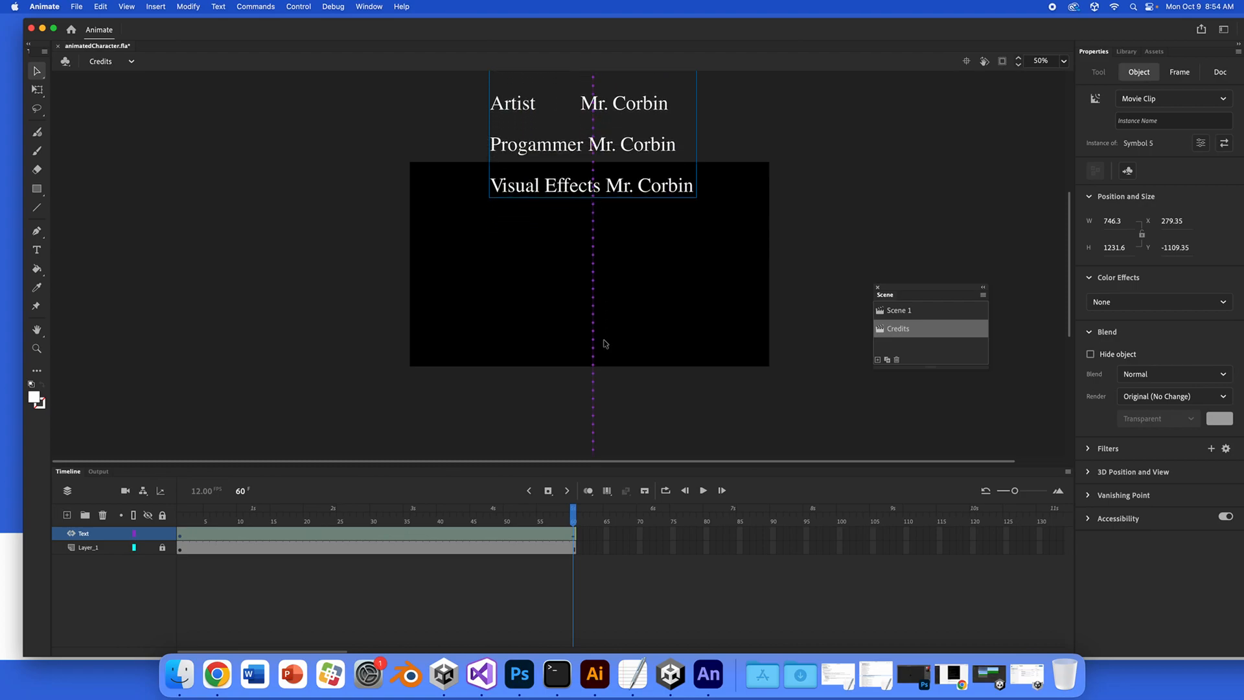
key(shift+Up)
key(shift+Up)
key(shift+Up)
key(shift+Up)
key(shift+Up)
key(shift+Up)
key(shift+Up)
key(shift+Up)
key(shift+Up)
key(shift+Up)
key(shift+Up)
key(shift+Up)
key(shift+Up)
key(shift+Up)
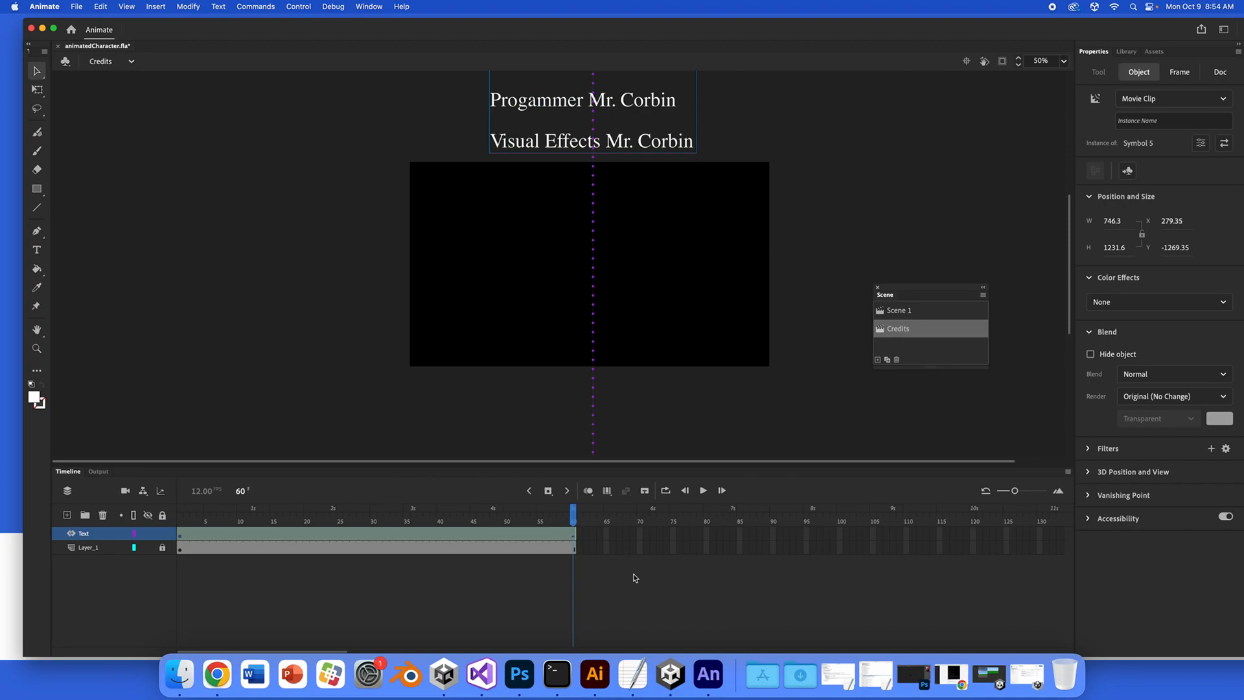
Add a new layer above the Text layer and insert a keyframe on it at frame 60
click(67, 515)
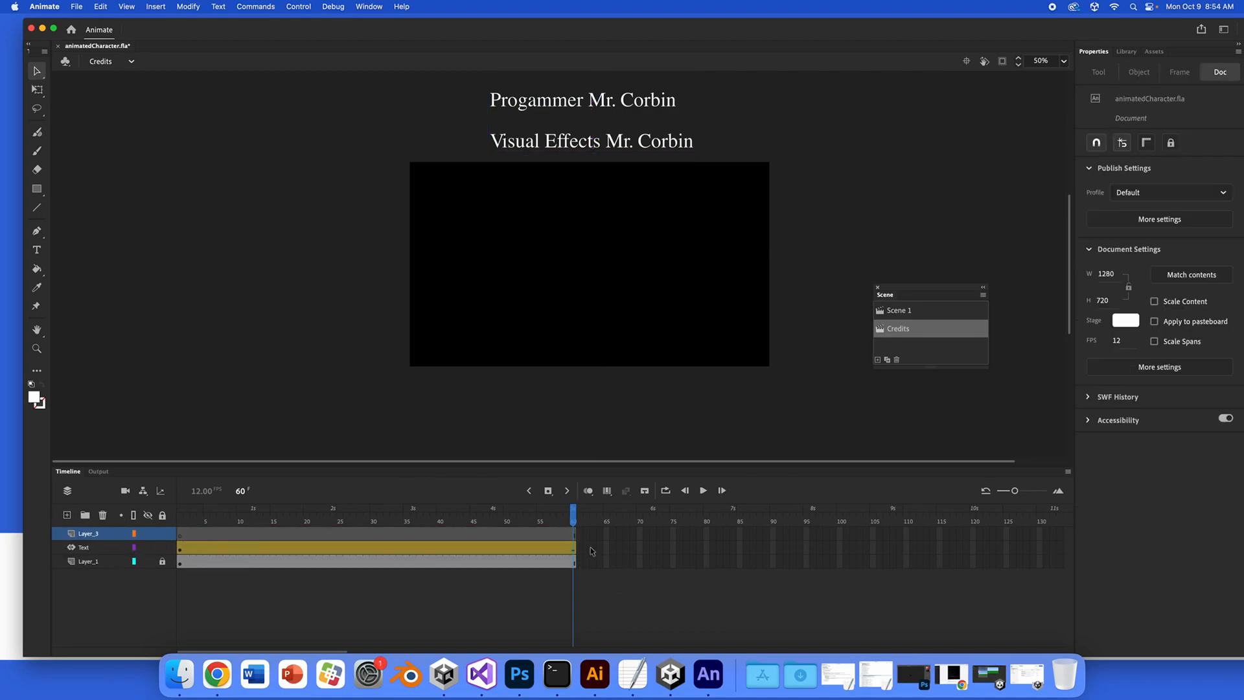
click(574, 538)
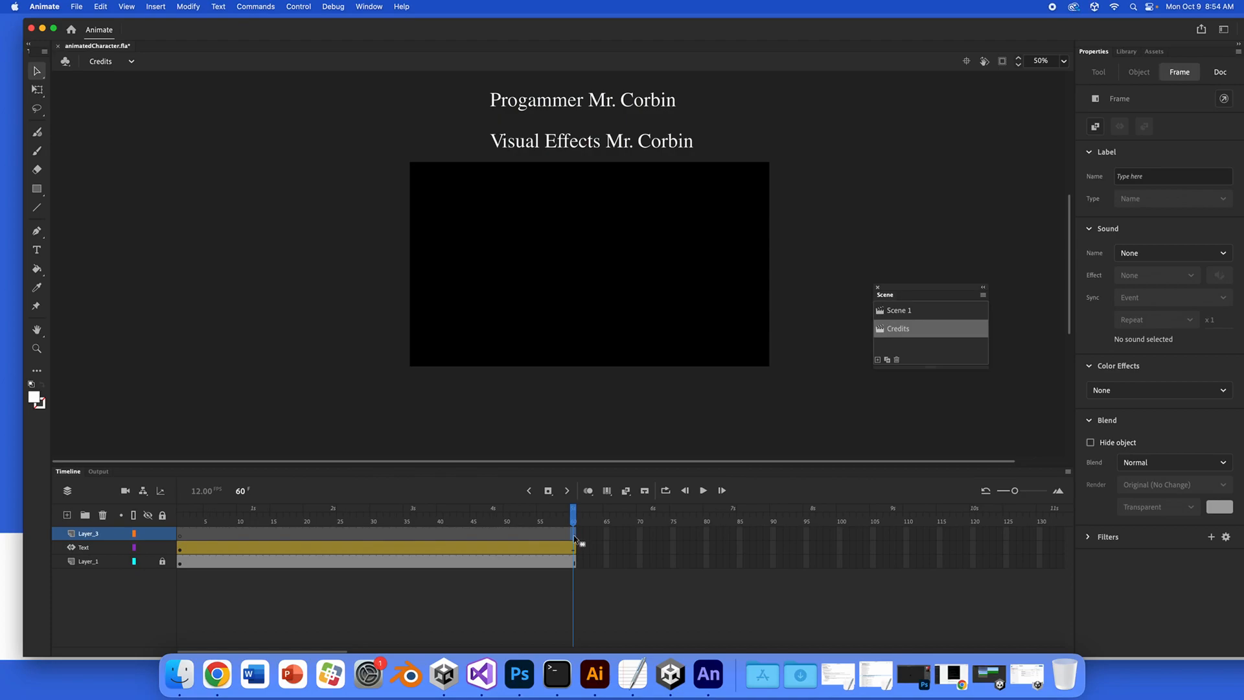
right_click(574, 538)
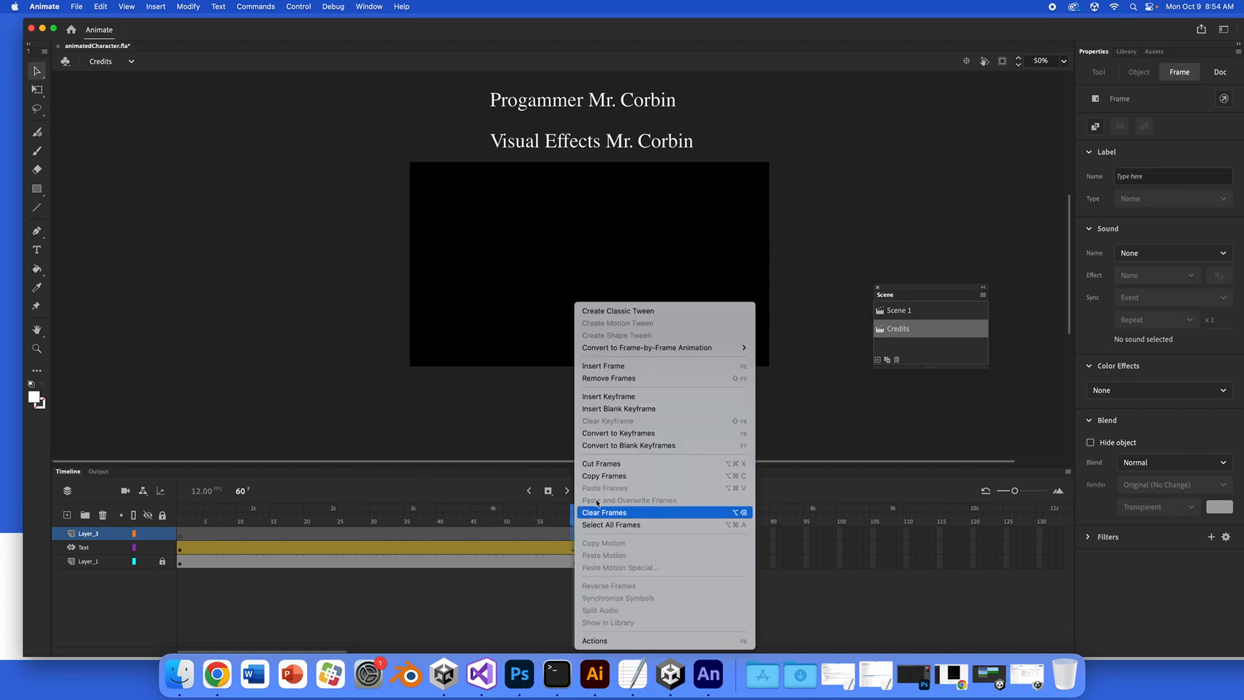
click(610, 401)
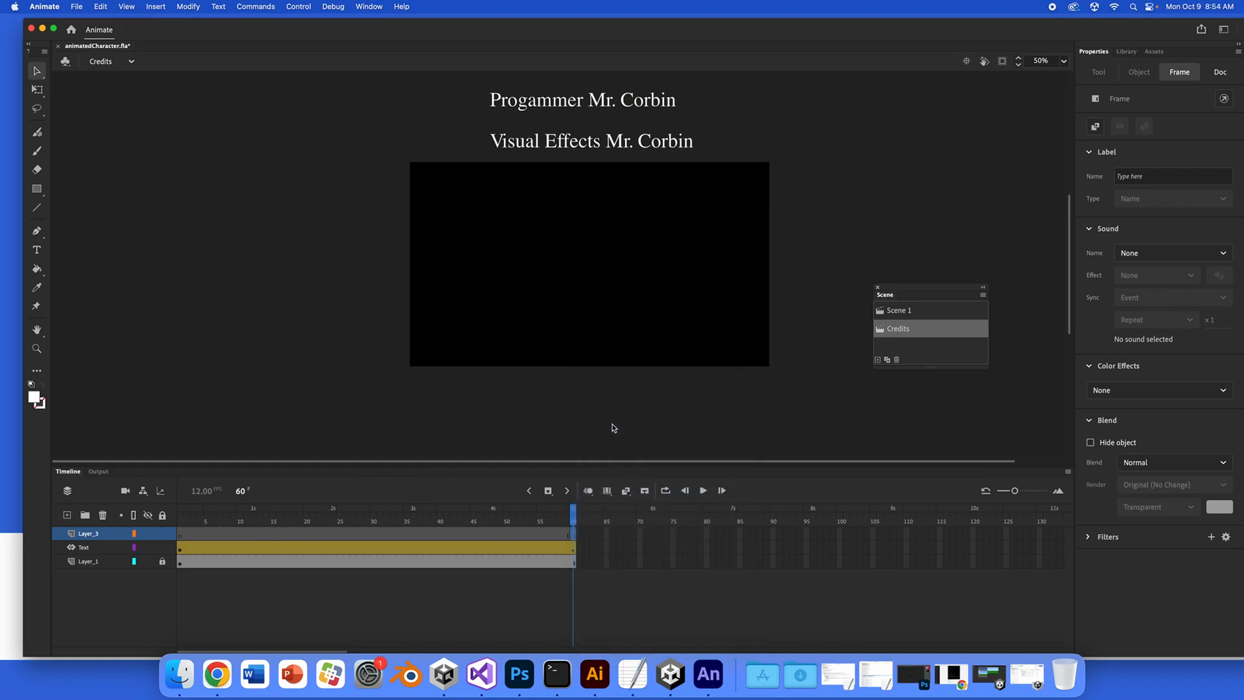
Add the static text "The End" on Layer_3 at frame 60 and place it near the stage centre, at about X 532, Y 350
click(37, 250)
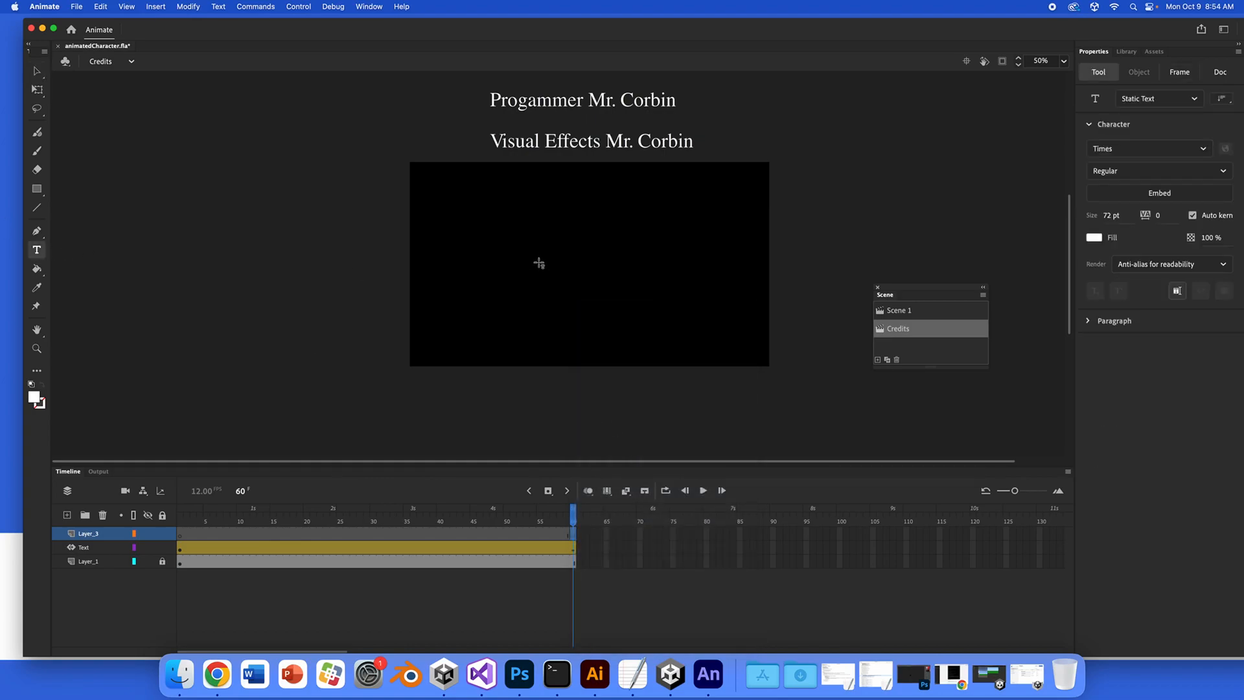
click(508, 257)
text(Th)
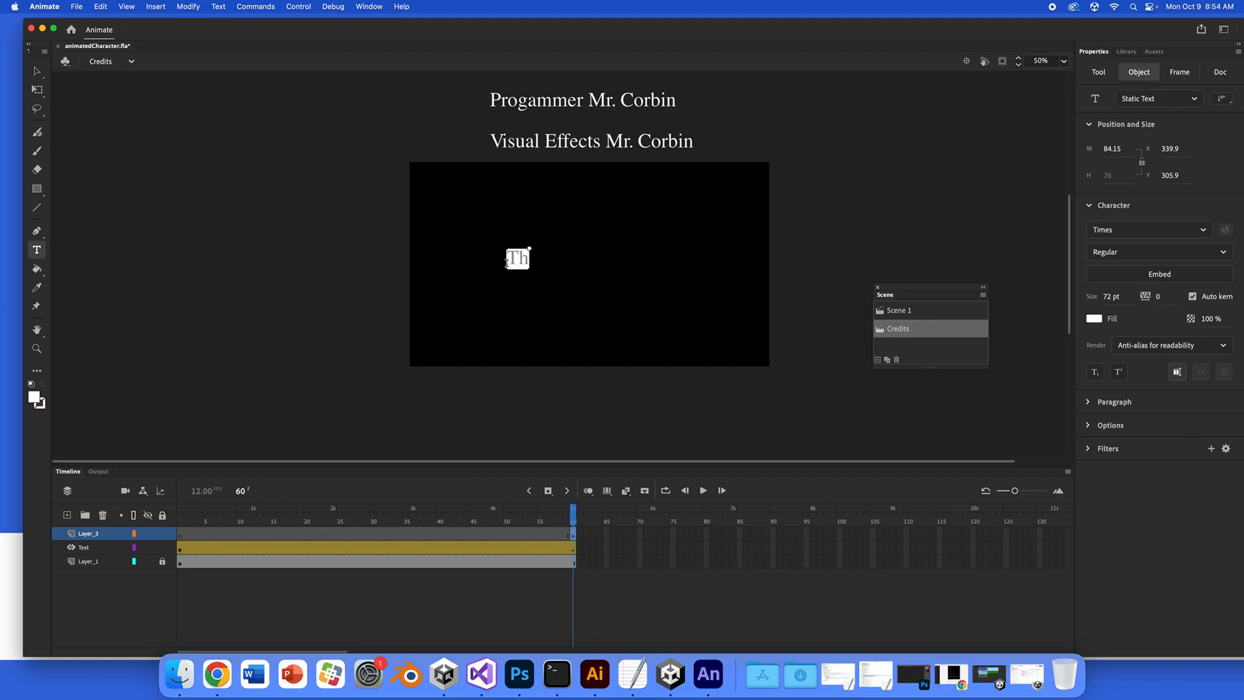
text(e End)
click(37, 71)
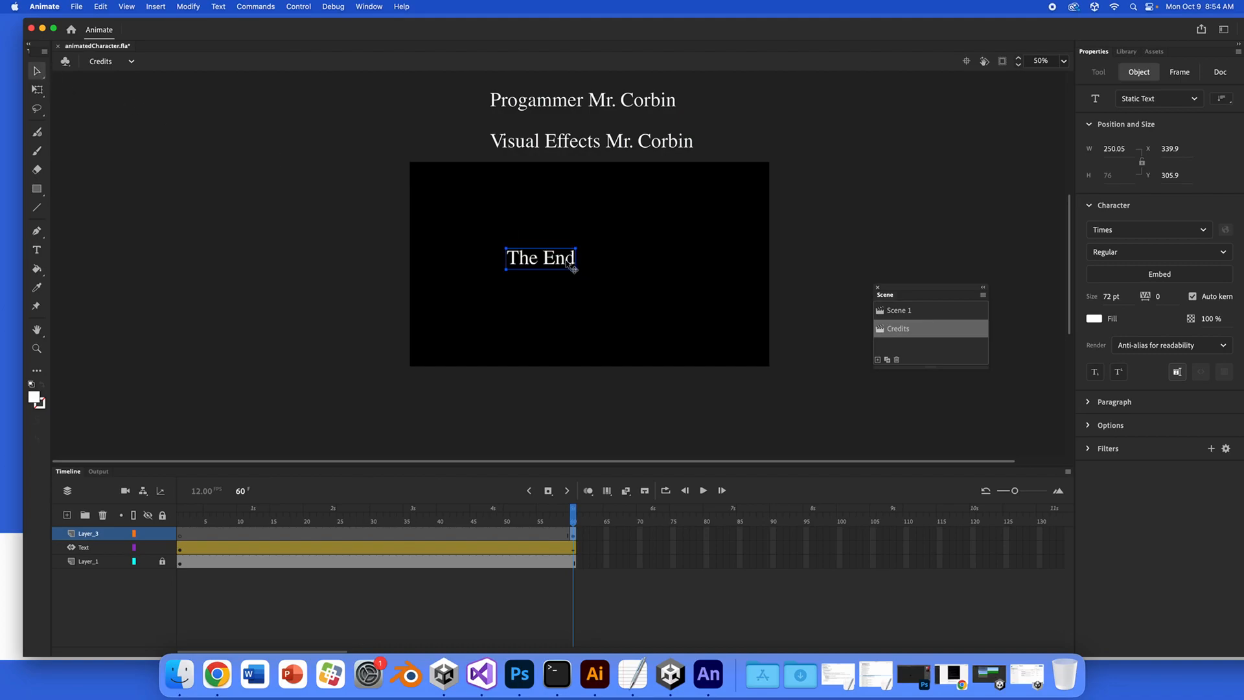
drag(572, 261, 627, 280)
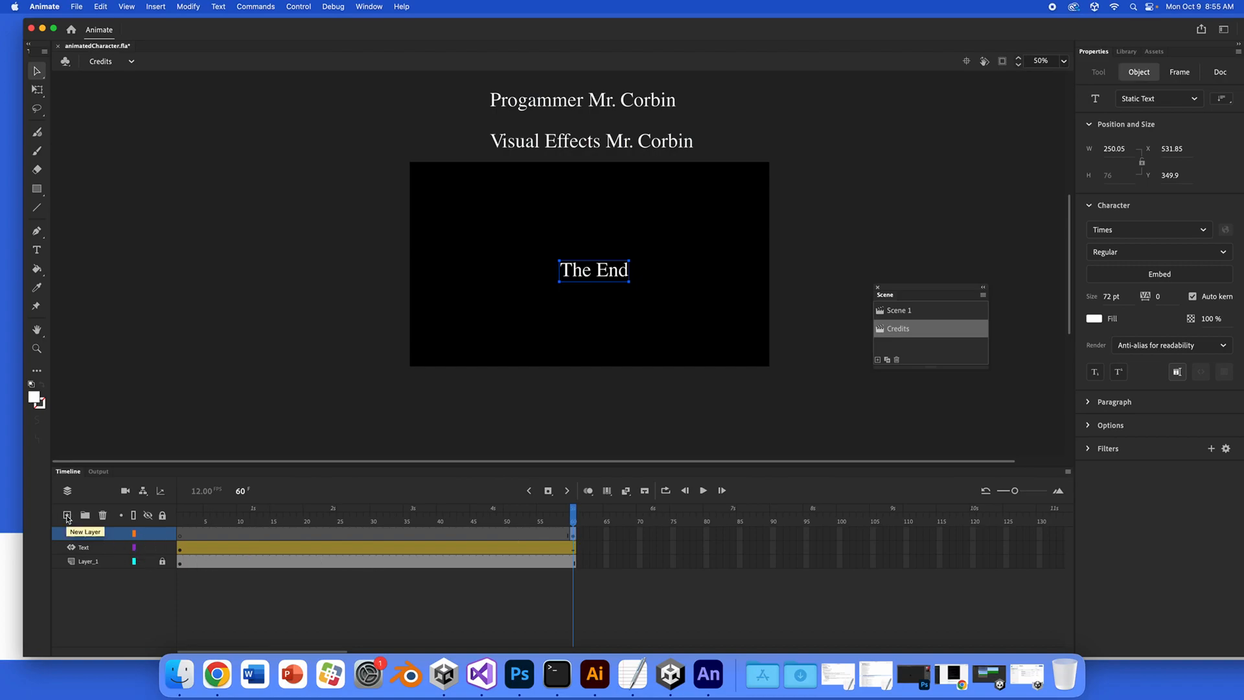
Rename Layer_3 as "The End" and accept the corrected layer name
click(89, 535)
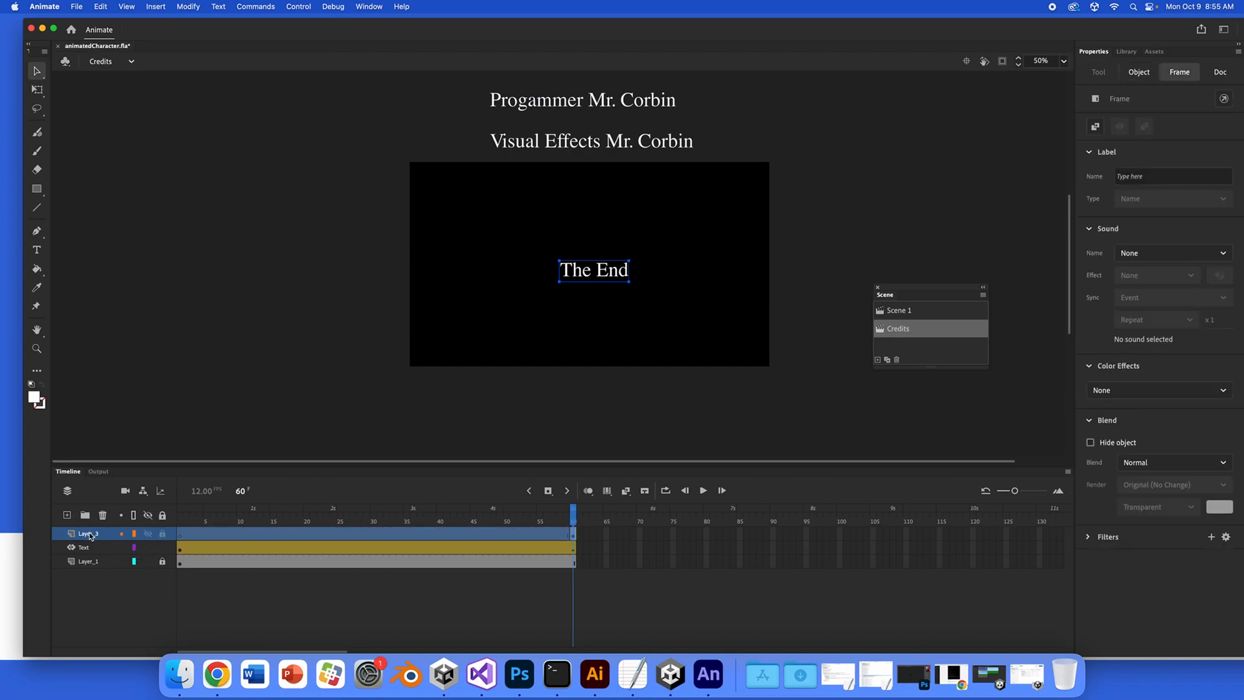
double_click(90, 534)
text(The End)
key(Return)
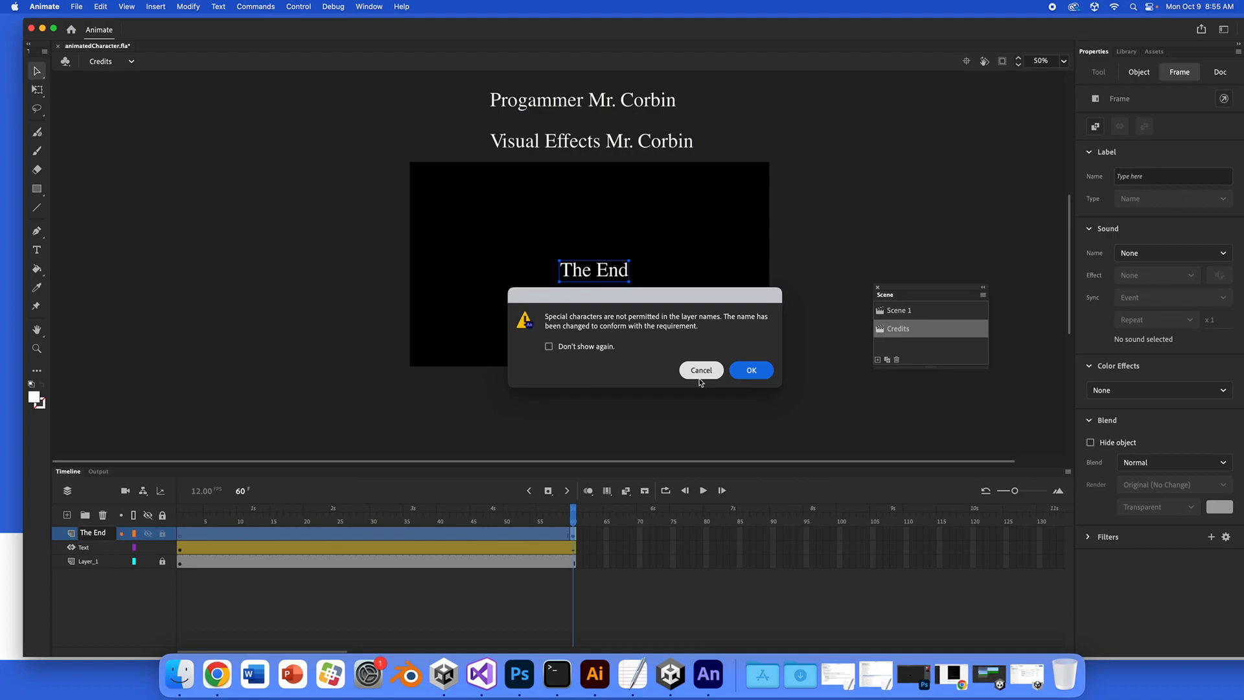
click(762, 371)
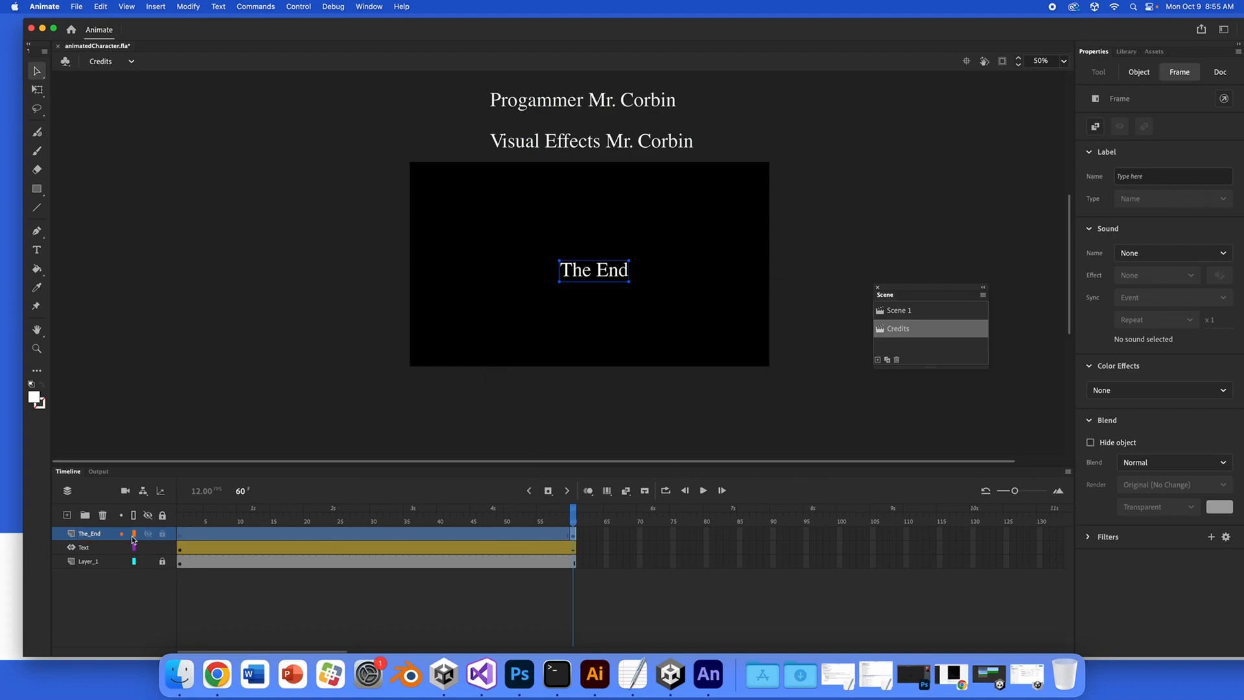
Add another layer above The_End and name it "actions"
click(66, 517)
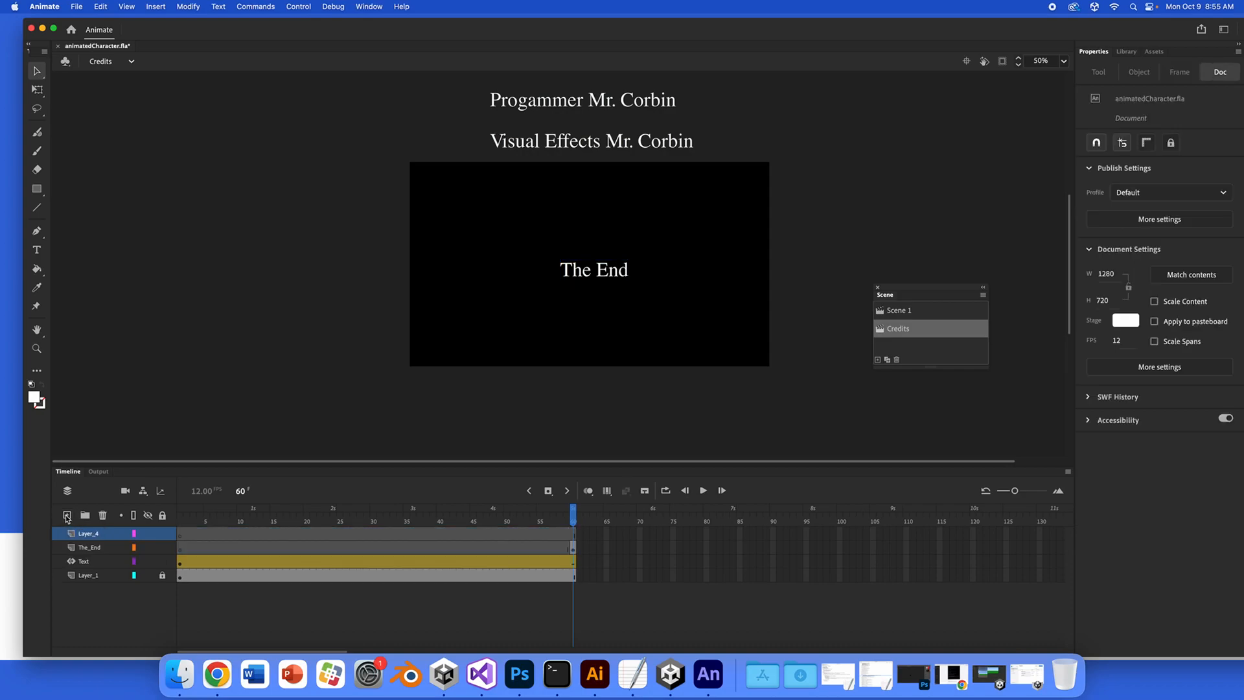
click(85, 535)
double_click(88, 533)
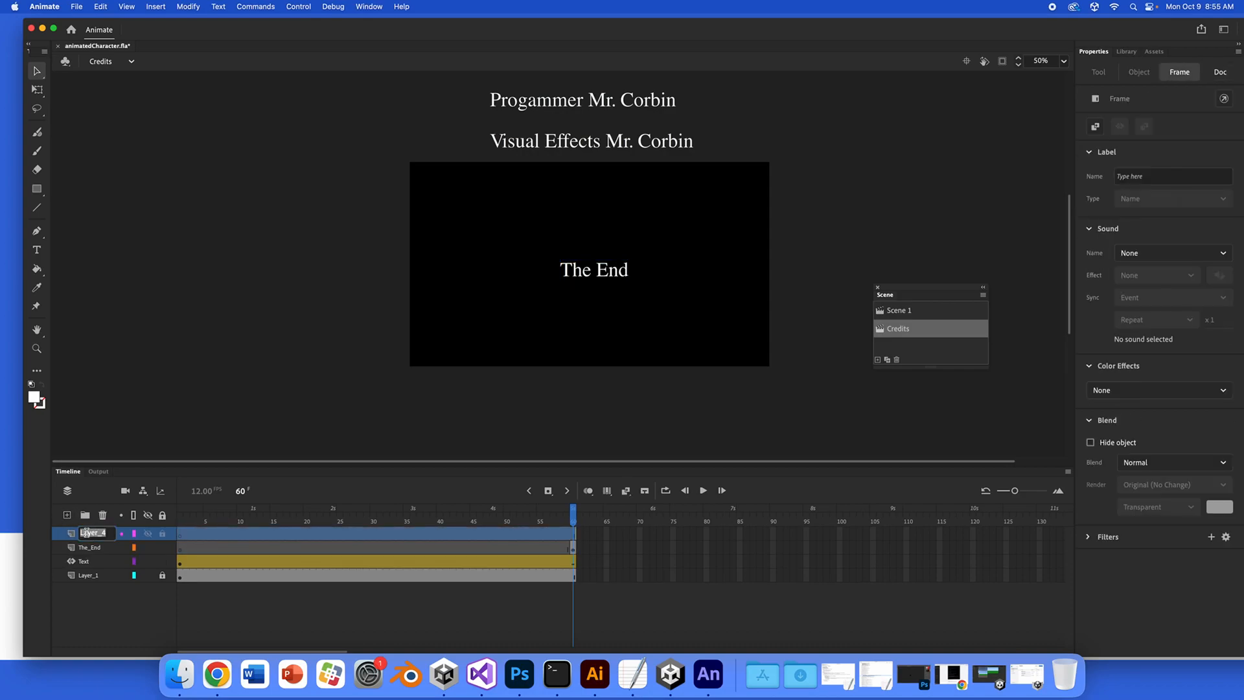
text(actions)
Insert a blank keyframe on the actions layer at frame 60
click(575, 538)
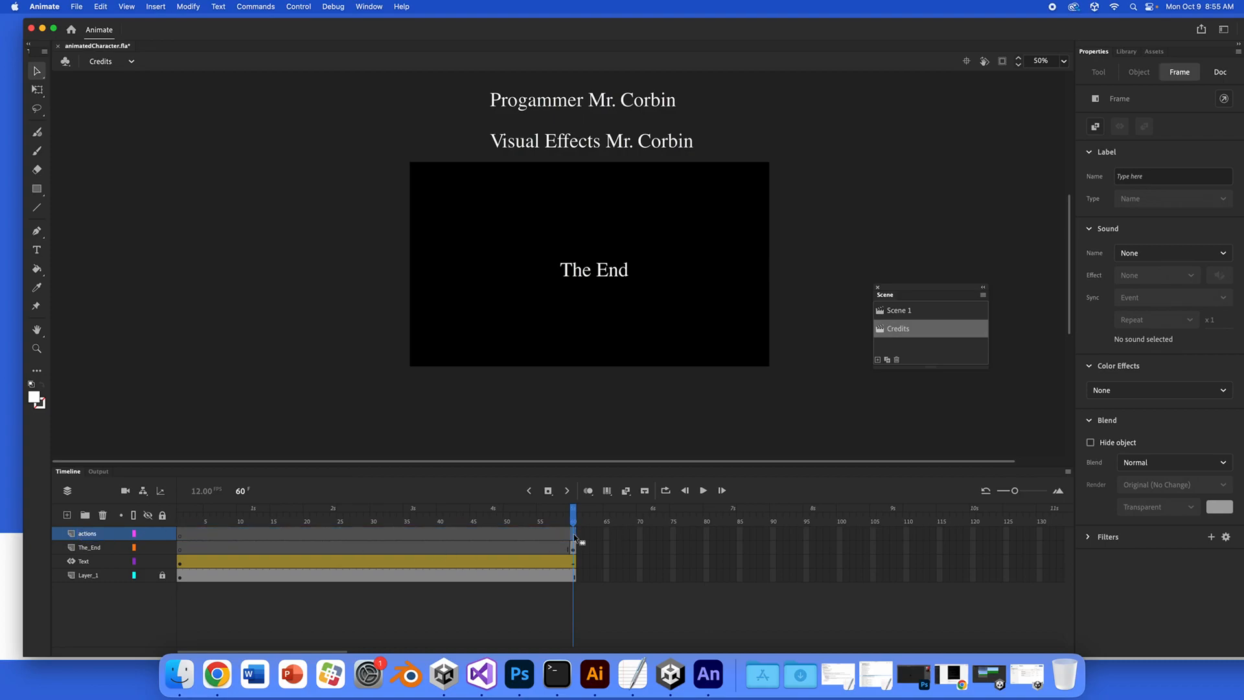
right_click(574, 538)
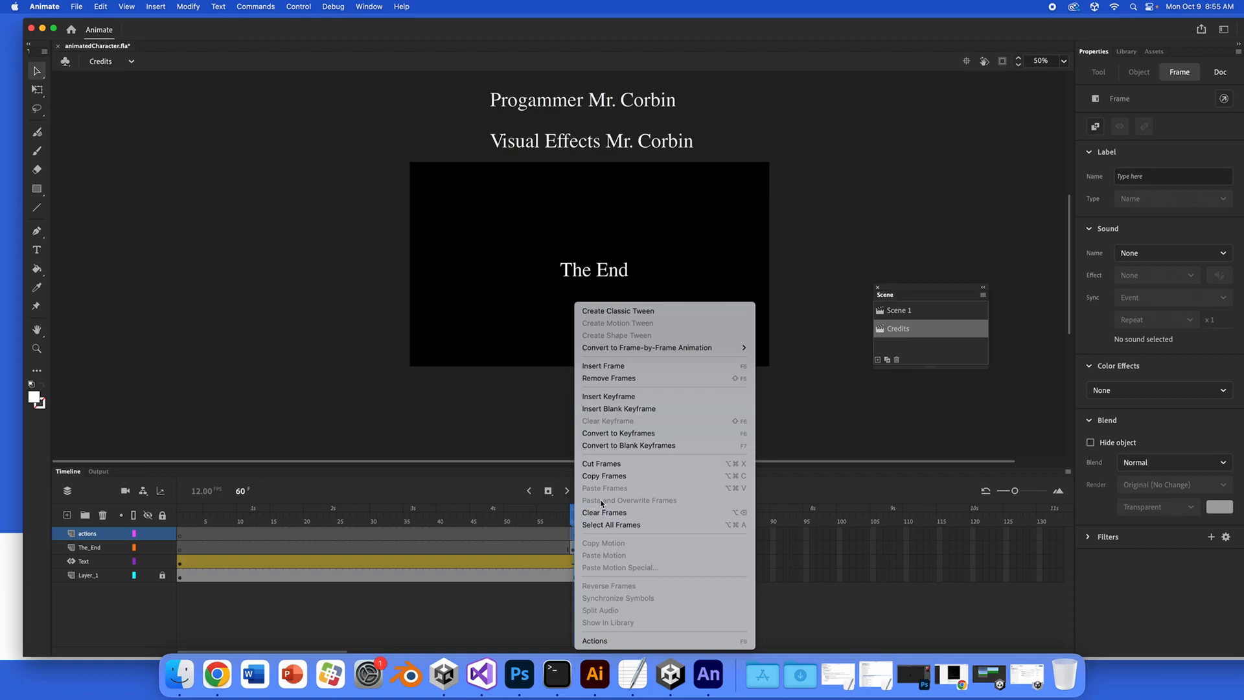
click(613, 409)
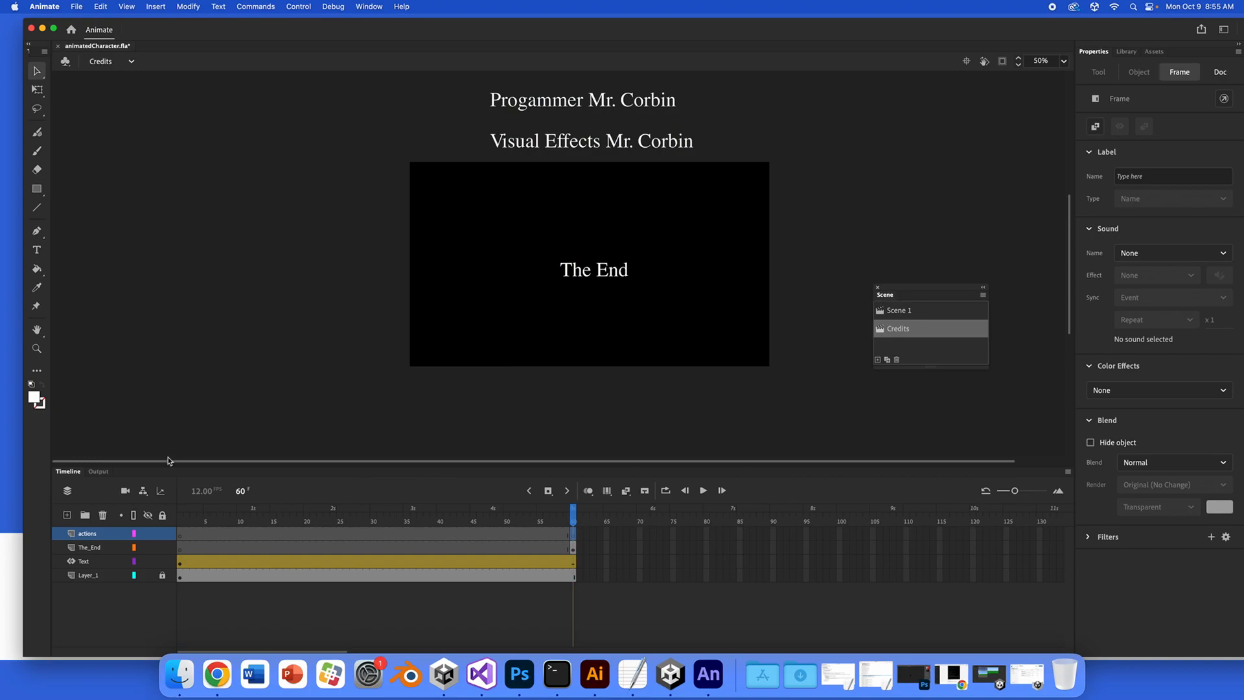
Add the script stop(); to frame 60 of the actions layer
click(375, 4)
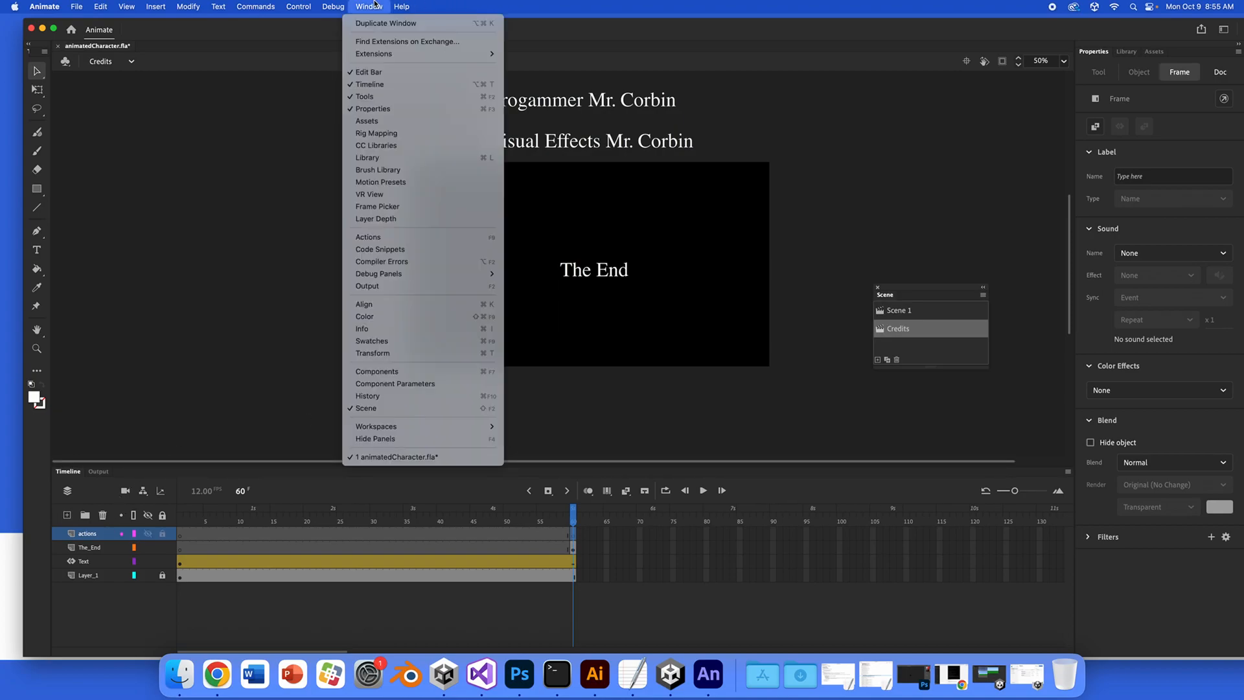
click(409, 238)
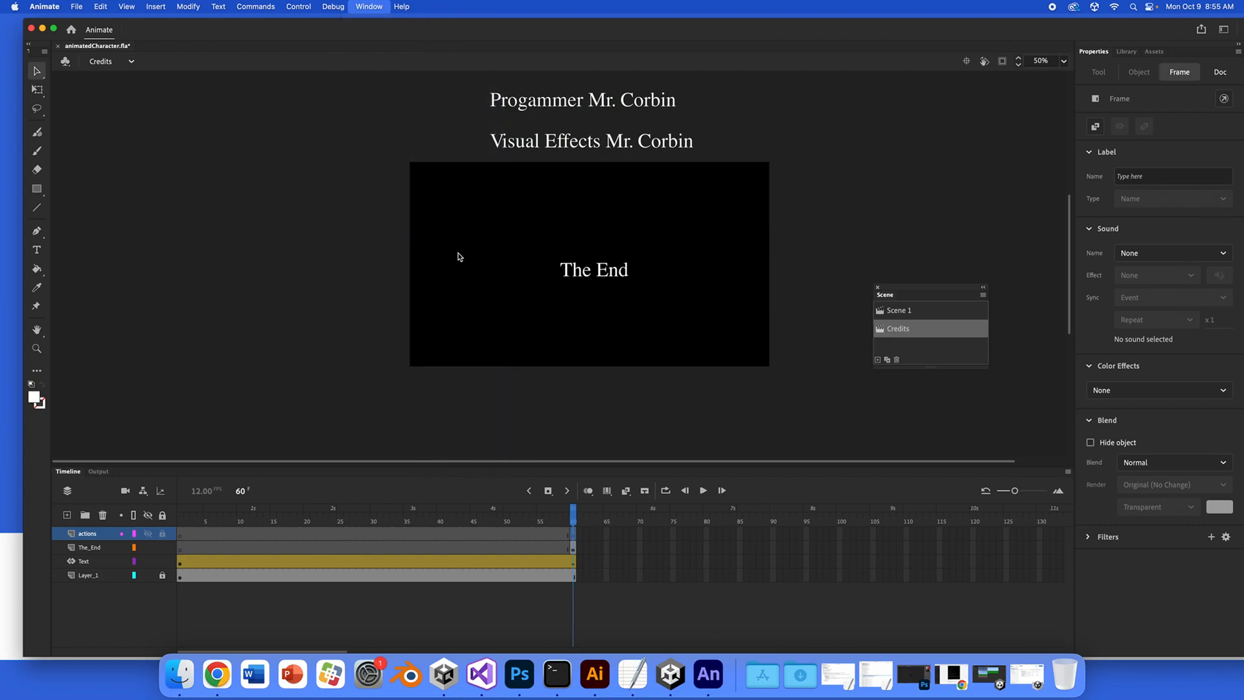
text(stop();)
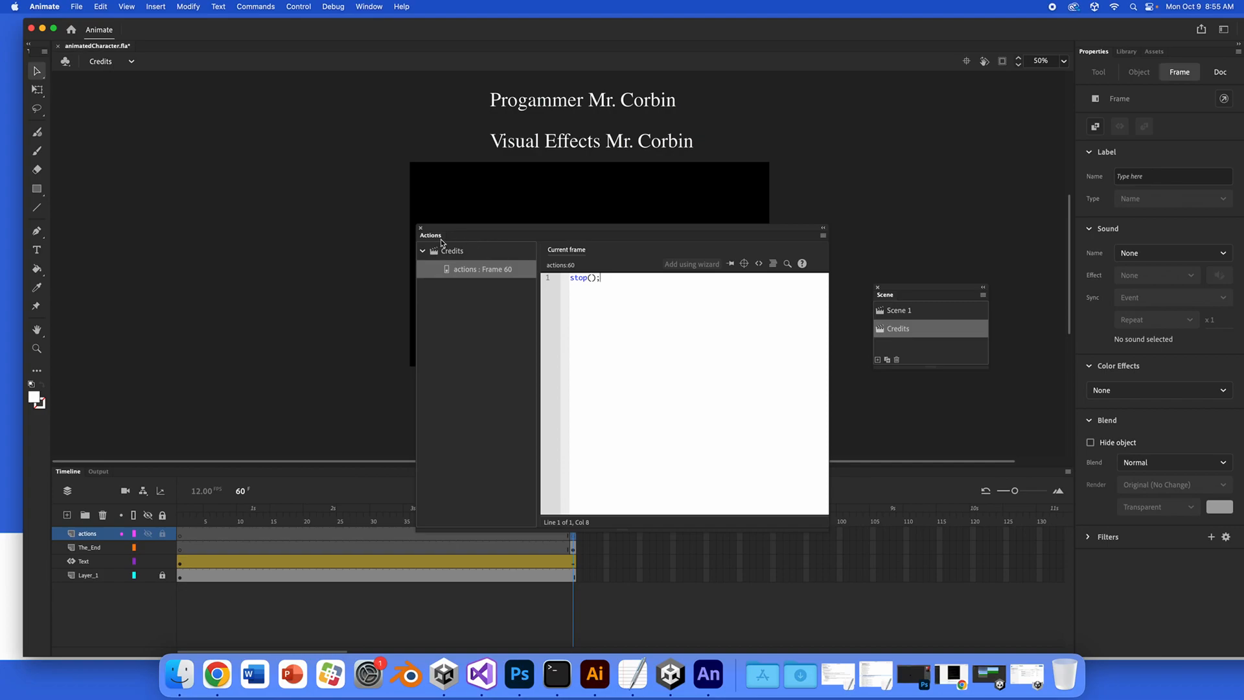
drag(602, 278, 570, 282)
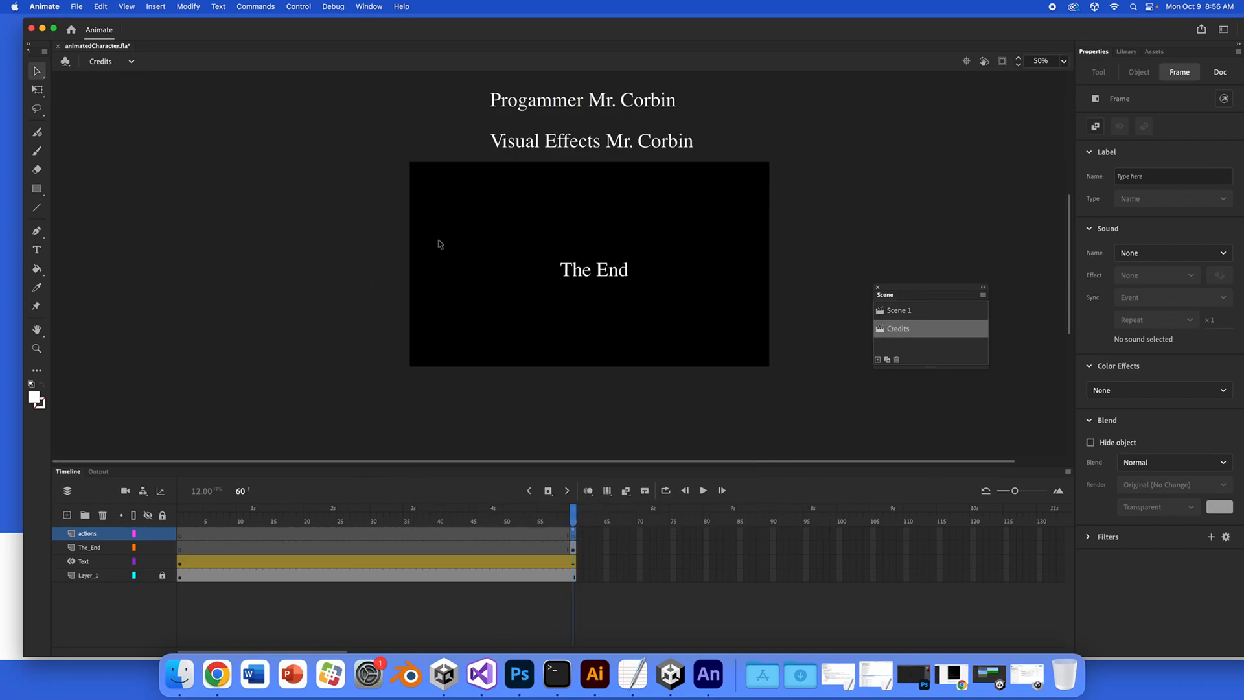
Save the file and start a test of the movie
key(super+s)
click(298, 6)
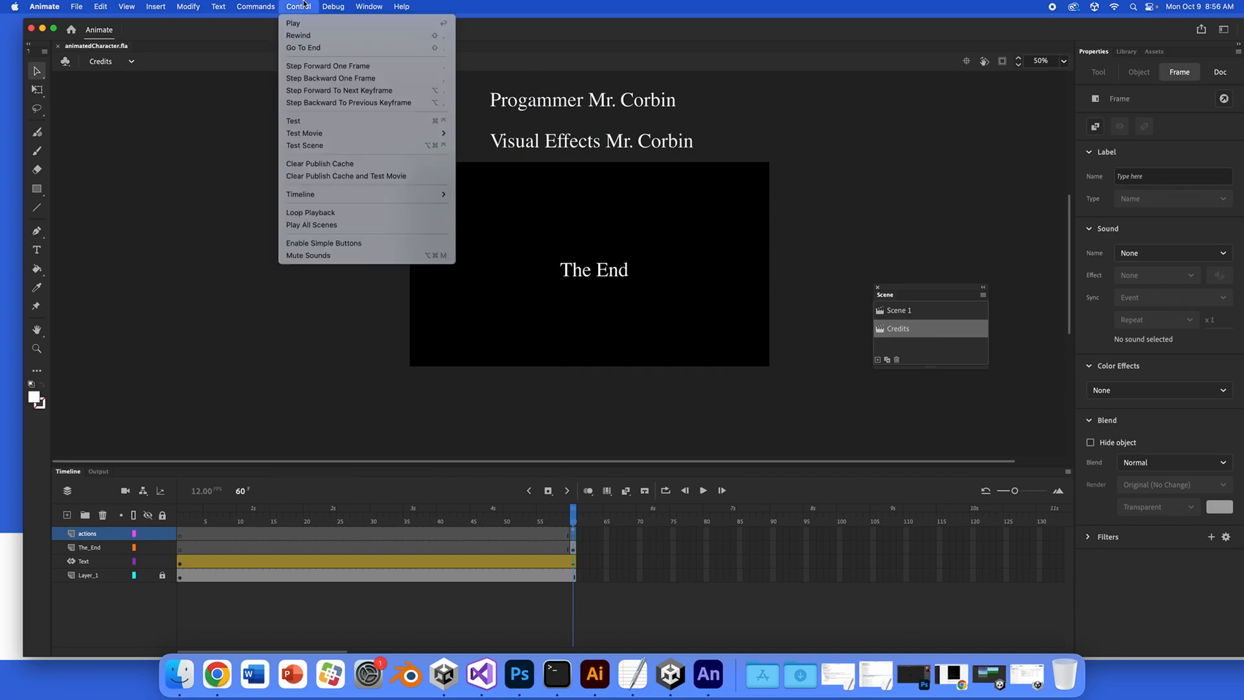
click(316, 122)
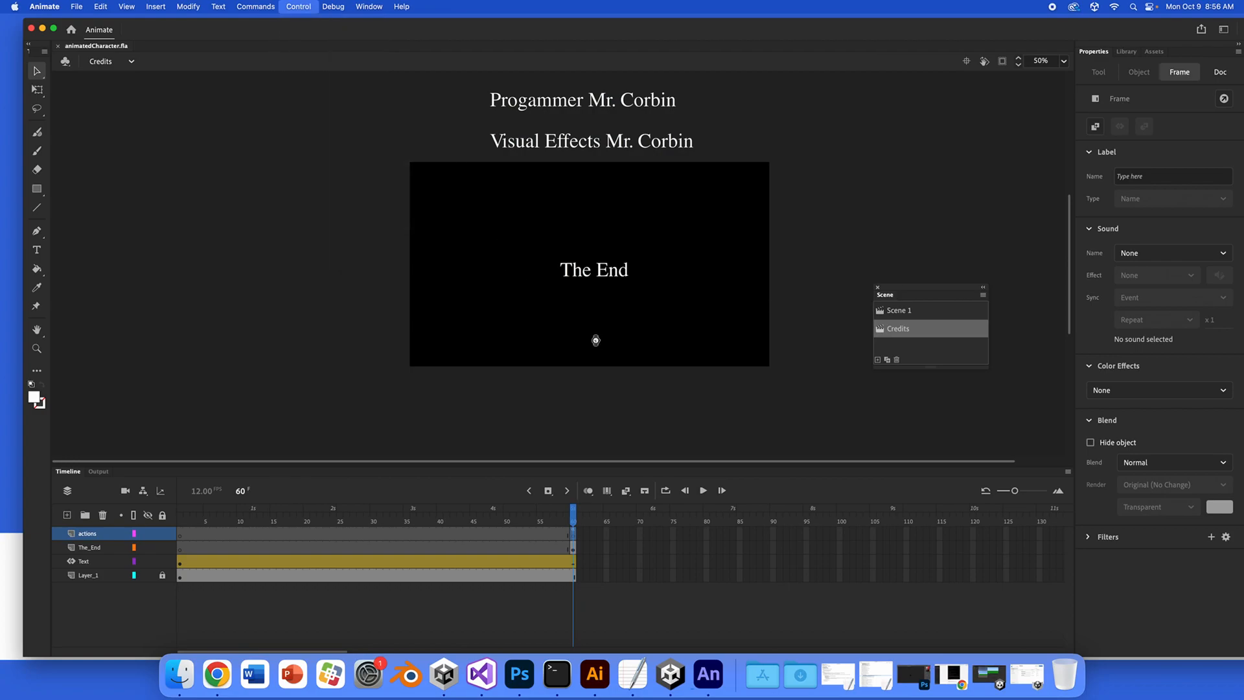